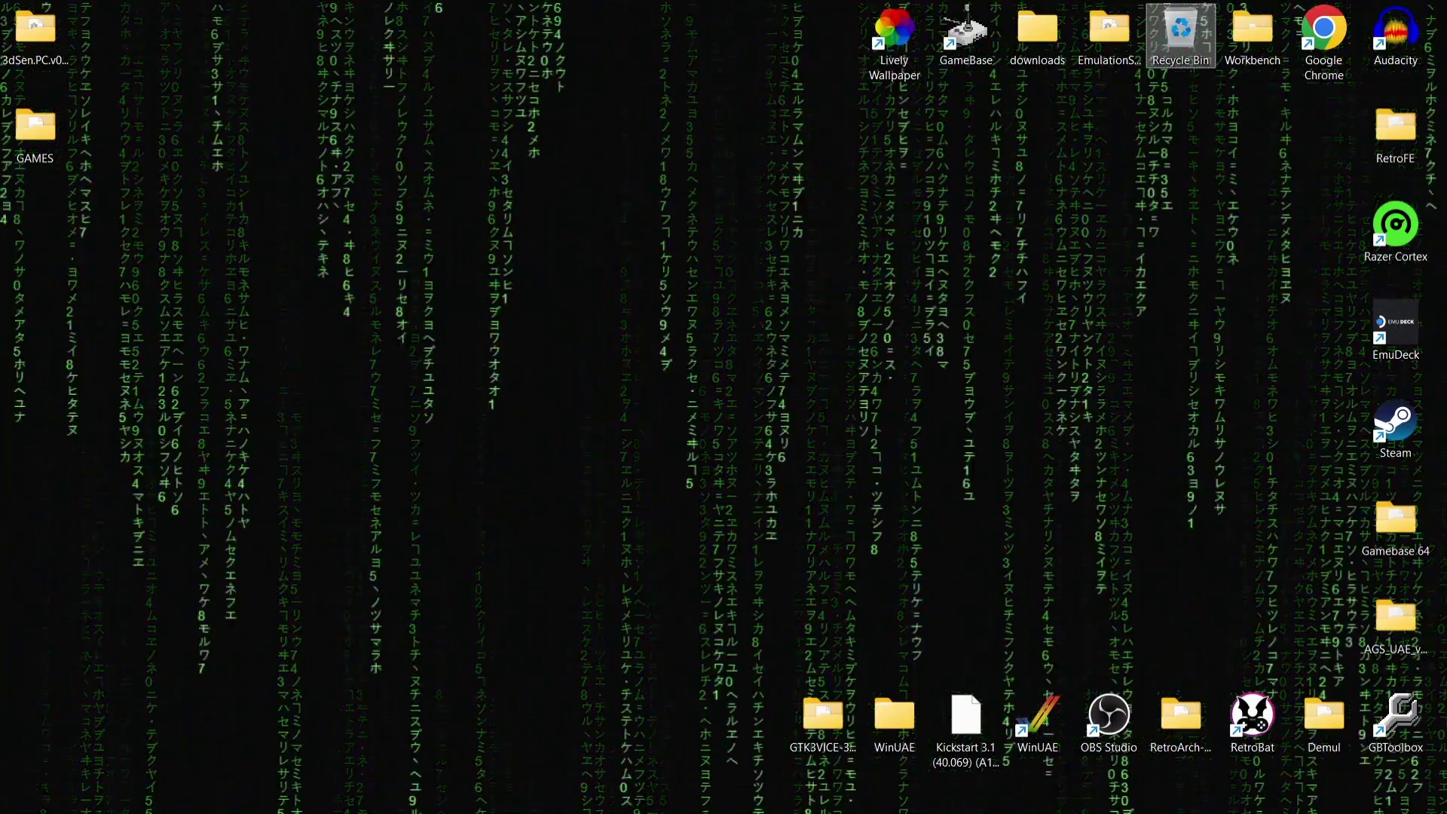
# Scroll through the 3dSen PC Steam page, return to the top, and minimize Chrome
pyautogui.moveTo(754, 799)
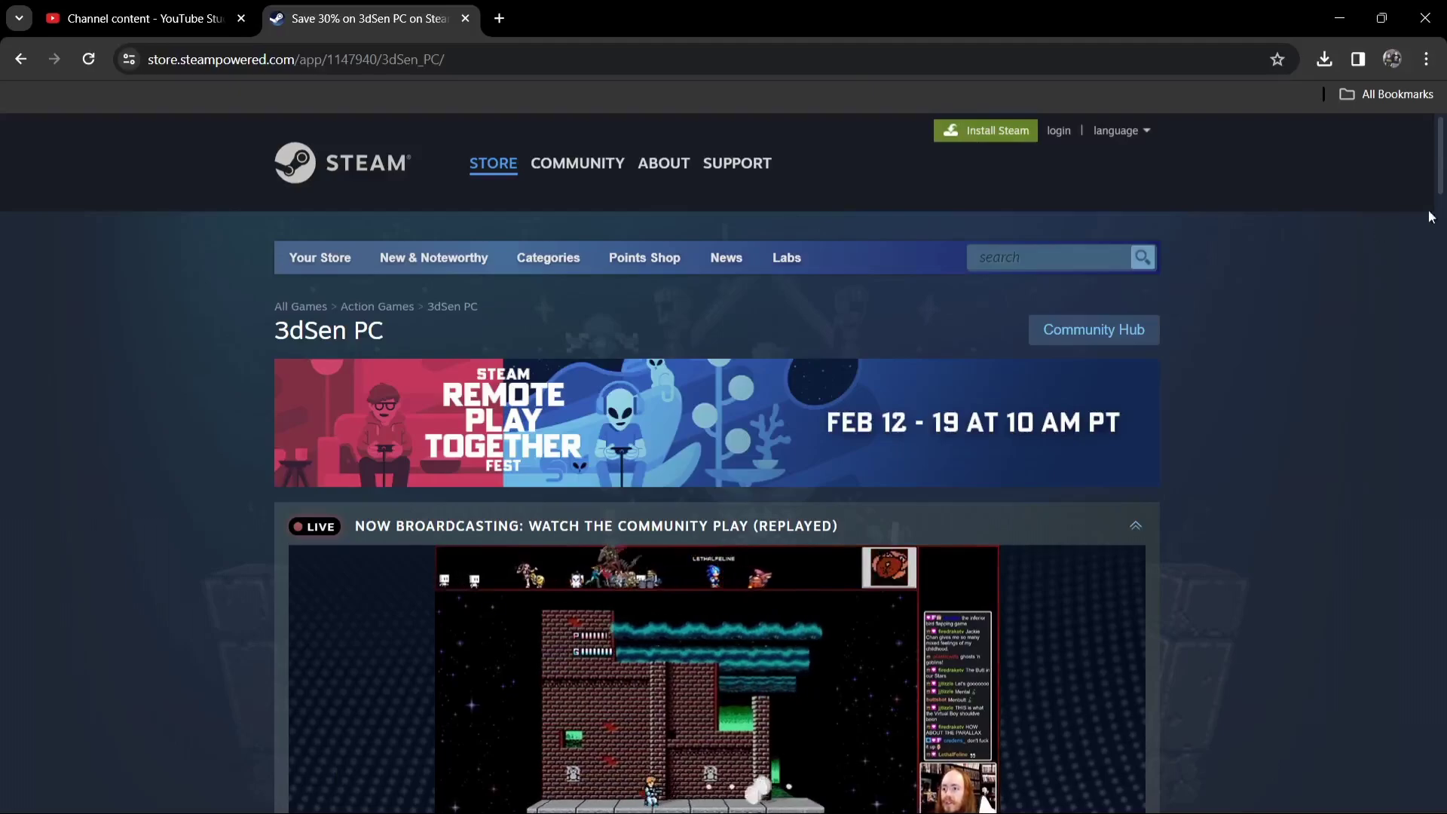
pyautogui.scroll(-8, 1432, 219)
pyautogui.scroll(-8, 708, 464)
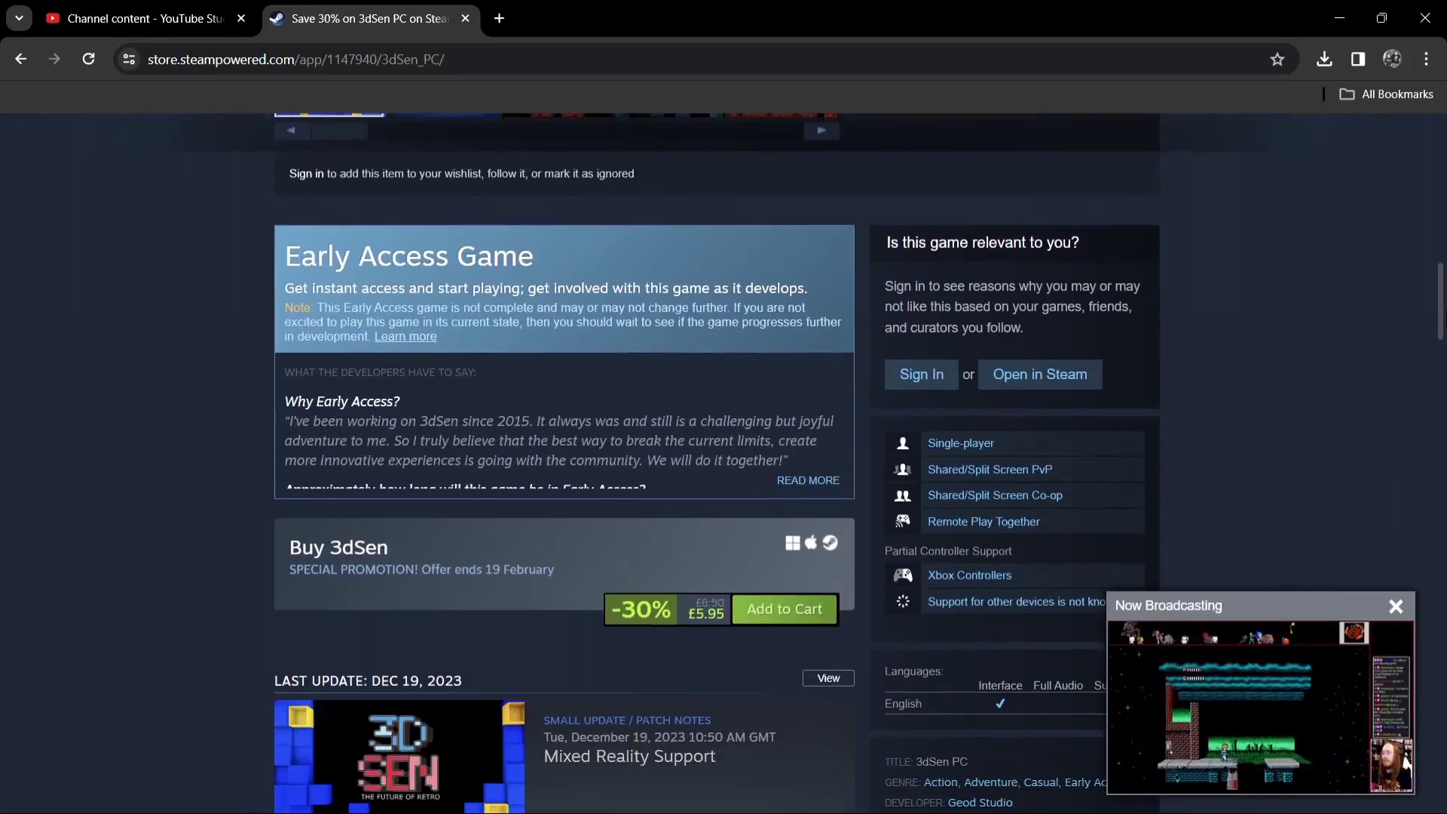
pyautogui.scroll(-1, 708, 463)
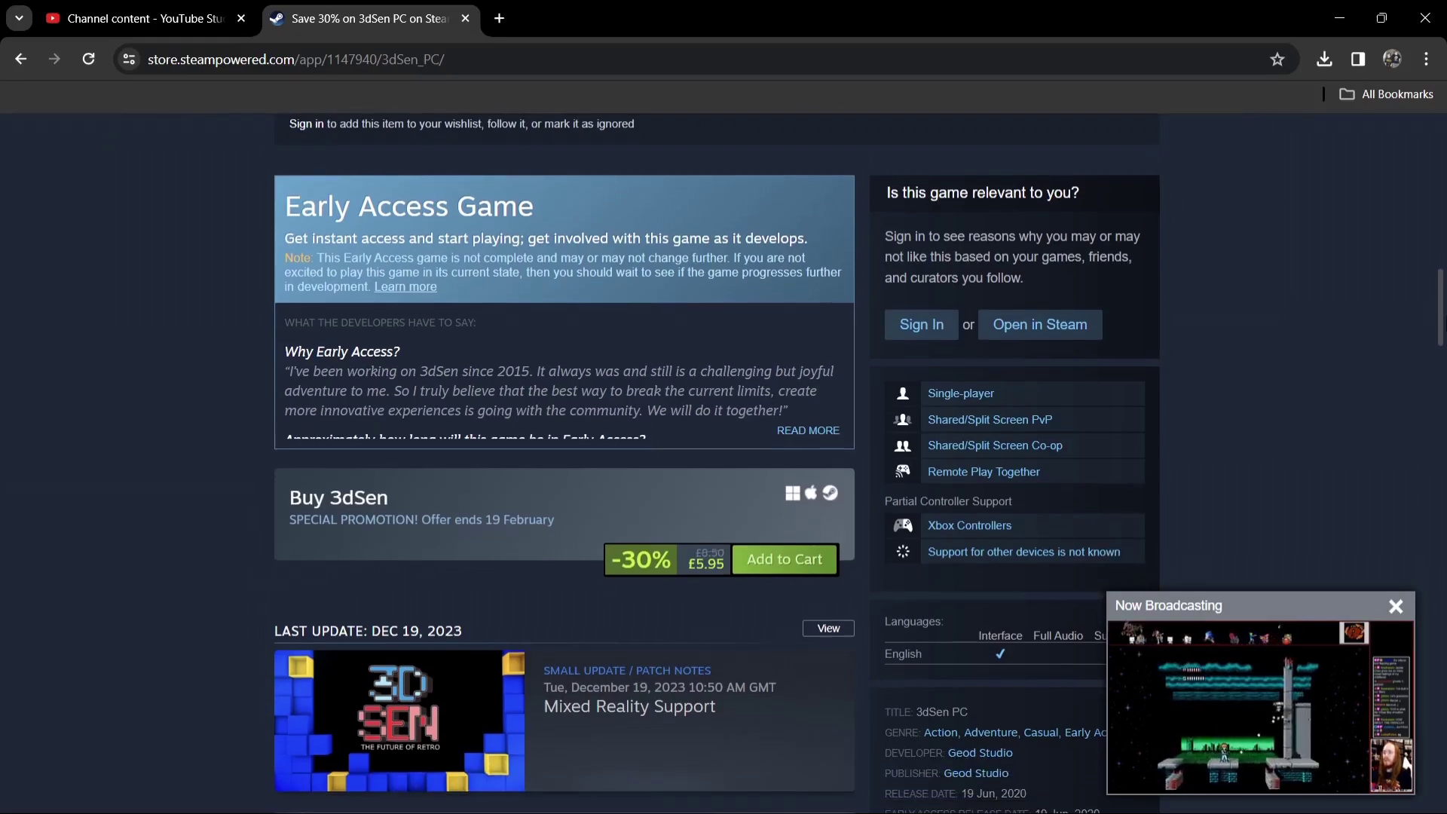
pyautogui.scroll(-1, 1444, 357)
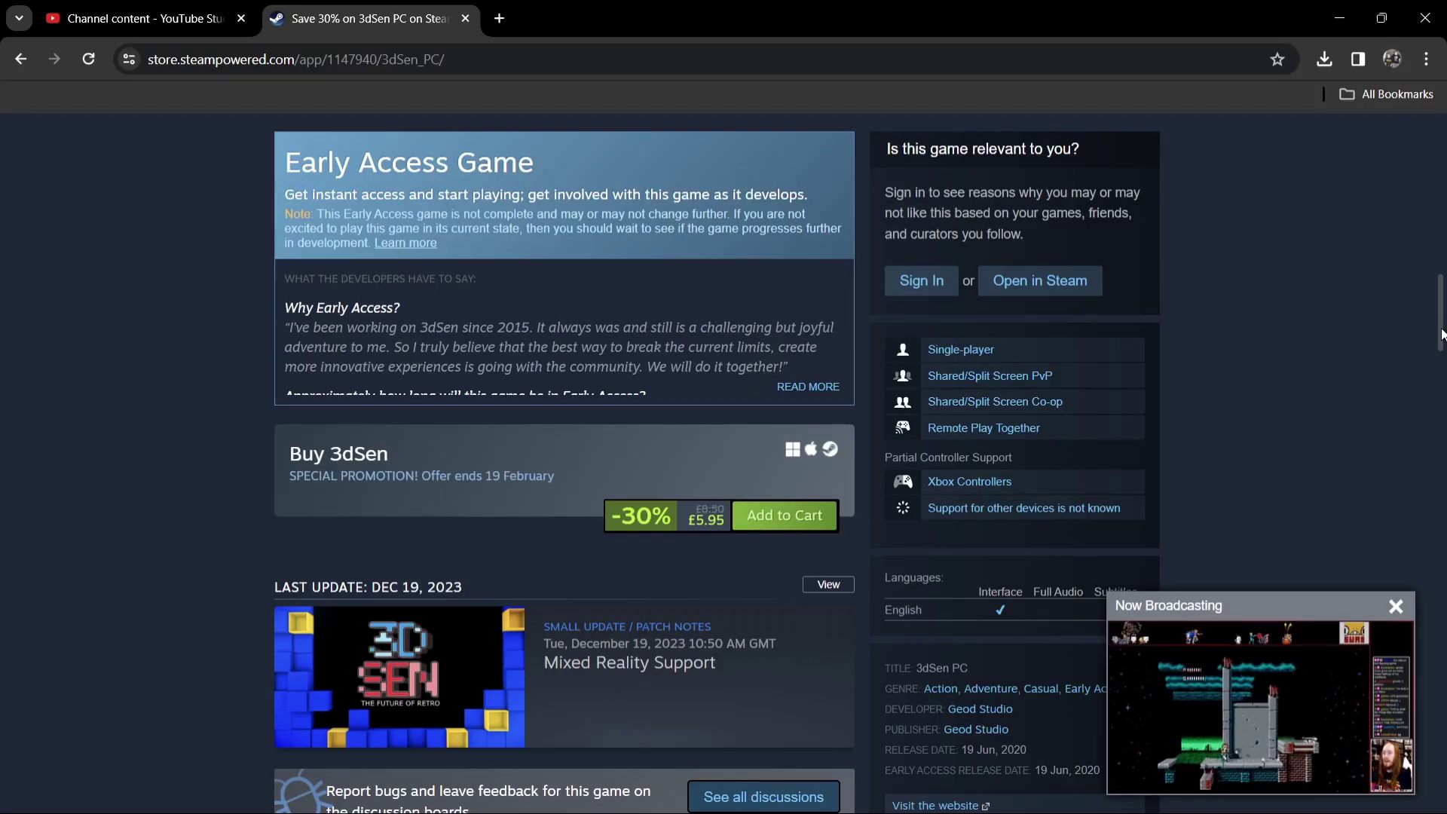
pyautogui.scroll(-10, 1442, 335)
pyautogui.scroll(-5, 1443, 443)
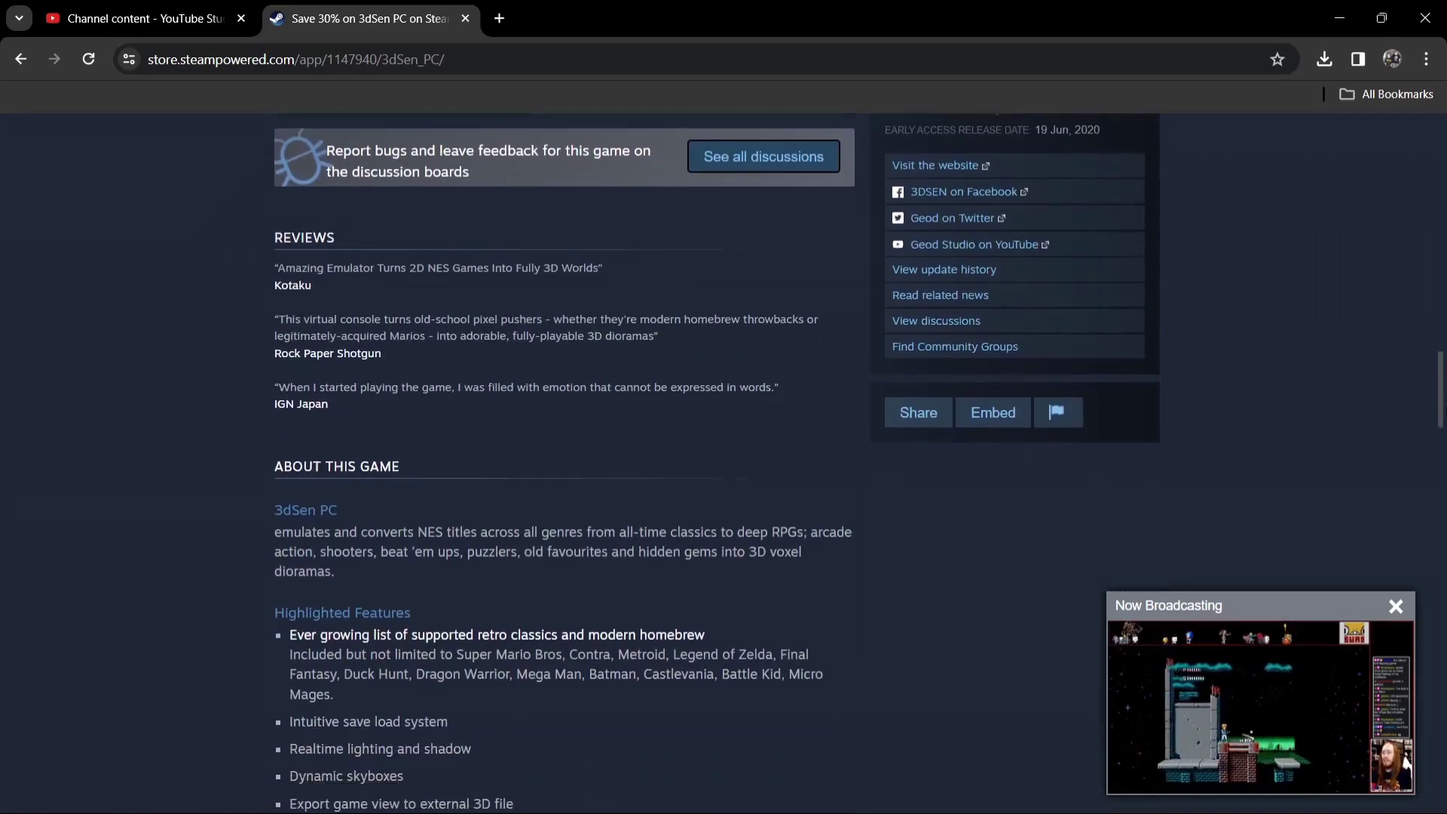
pyautogui.moveTo(1443, 443); pyautogui.dragTo(1434, 226)
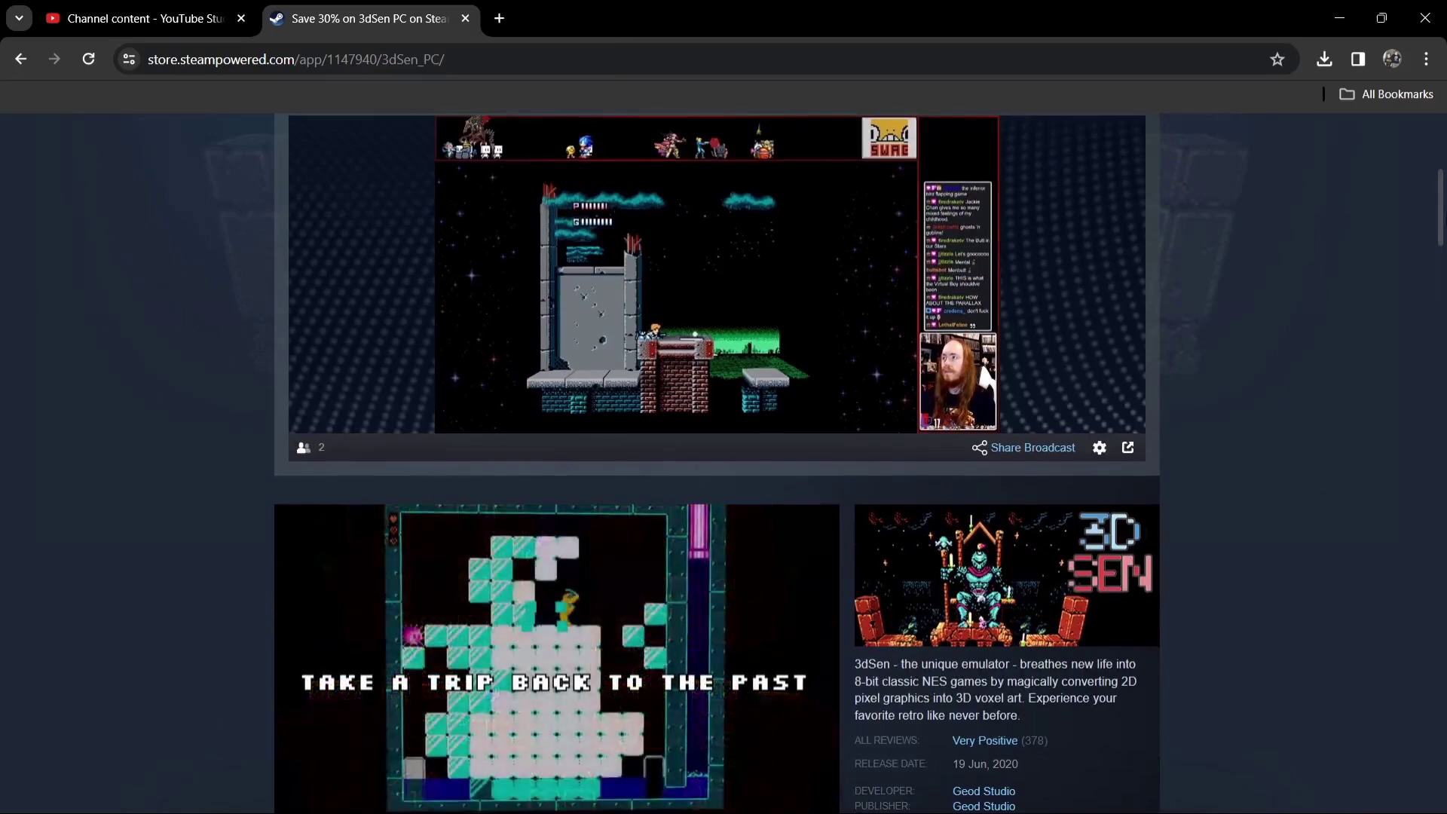
pyautogui.moveTo(1442, 217); pyautogui.dragTo(1441, 176)
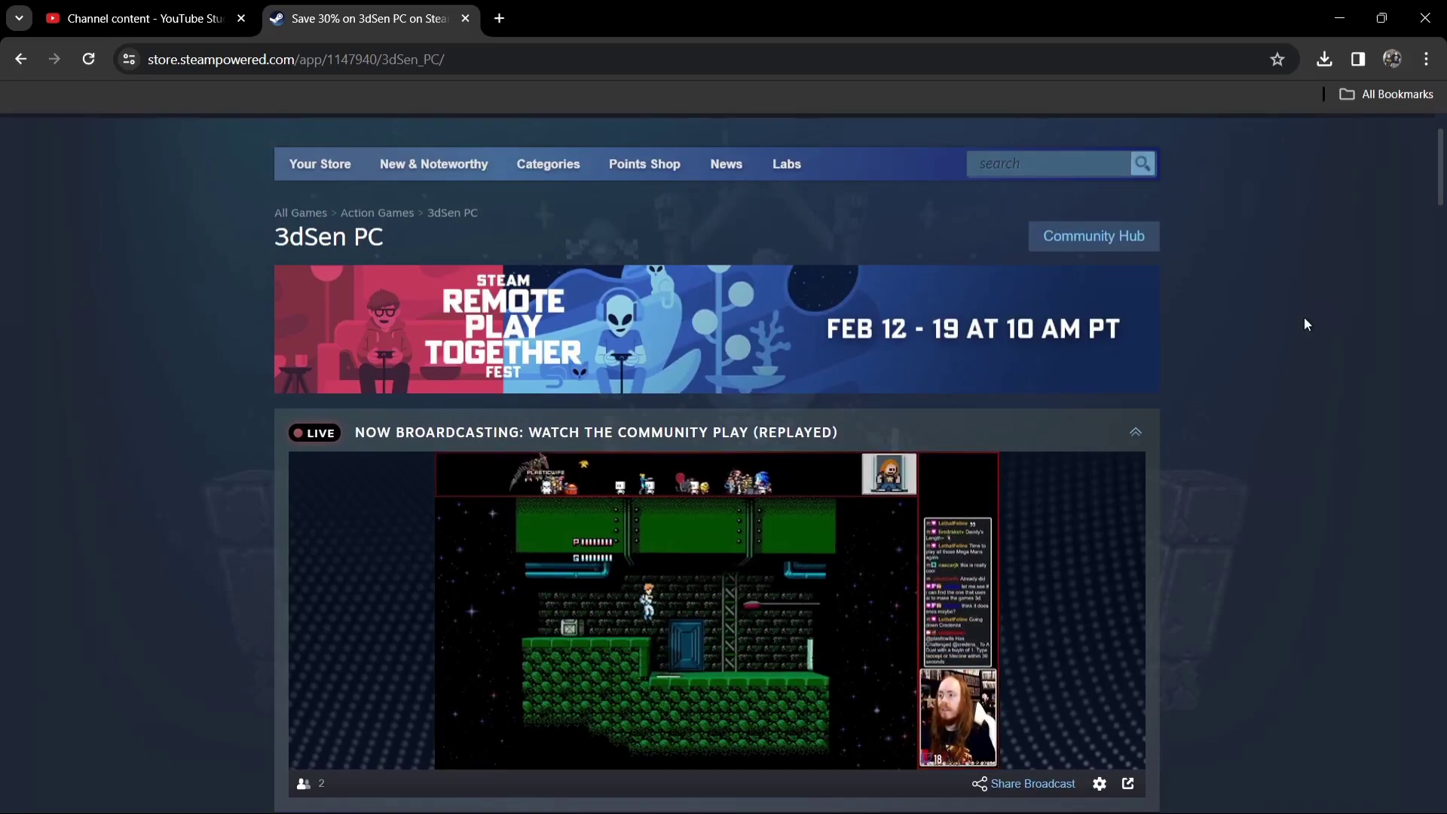
pyautogui.click(1339, 16)
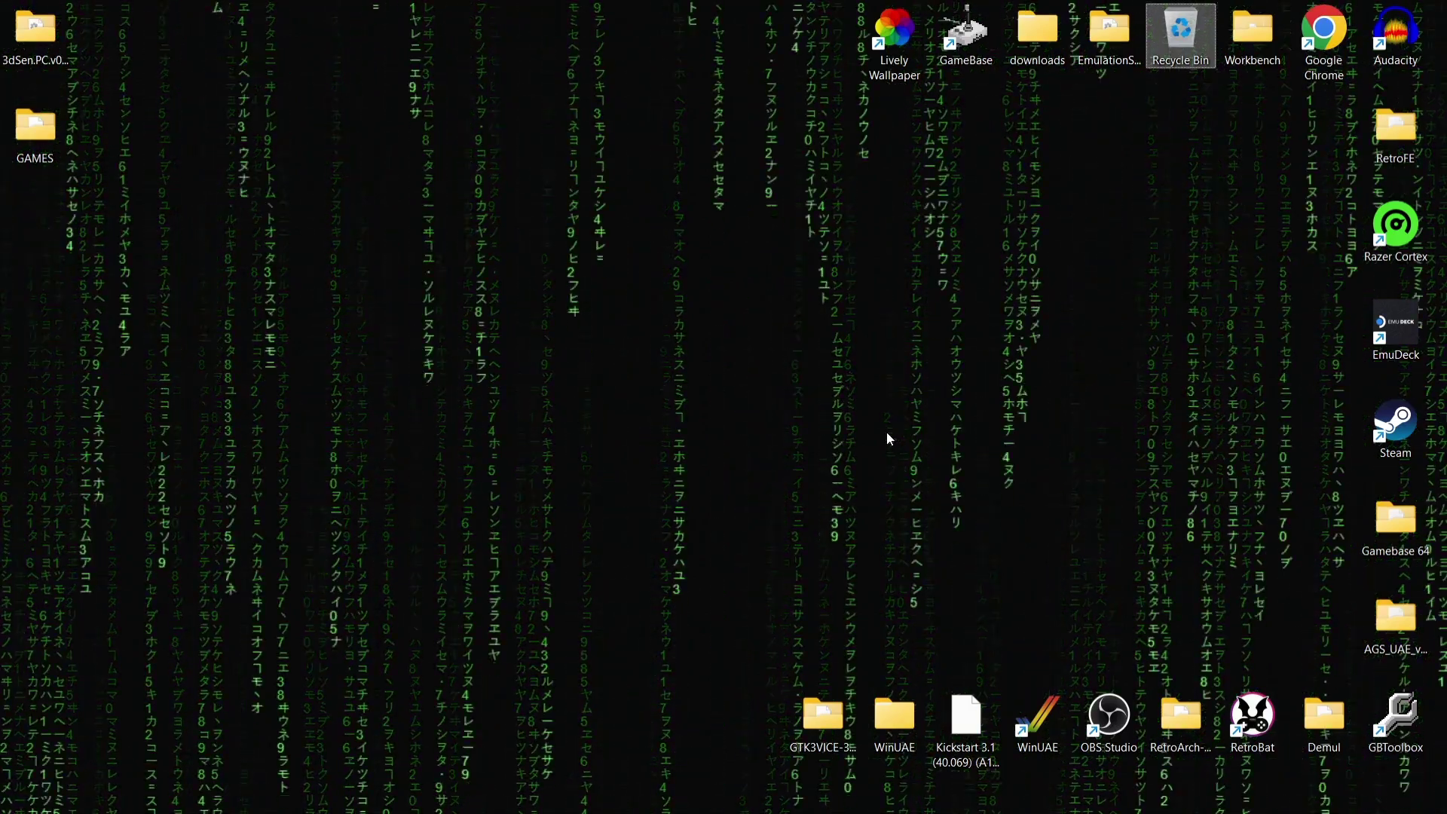
# Start RetroBat from its desktop shortcut
pyautogui.click(1236, 712)
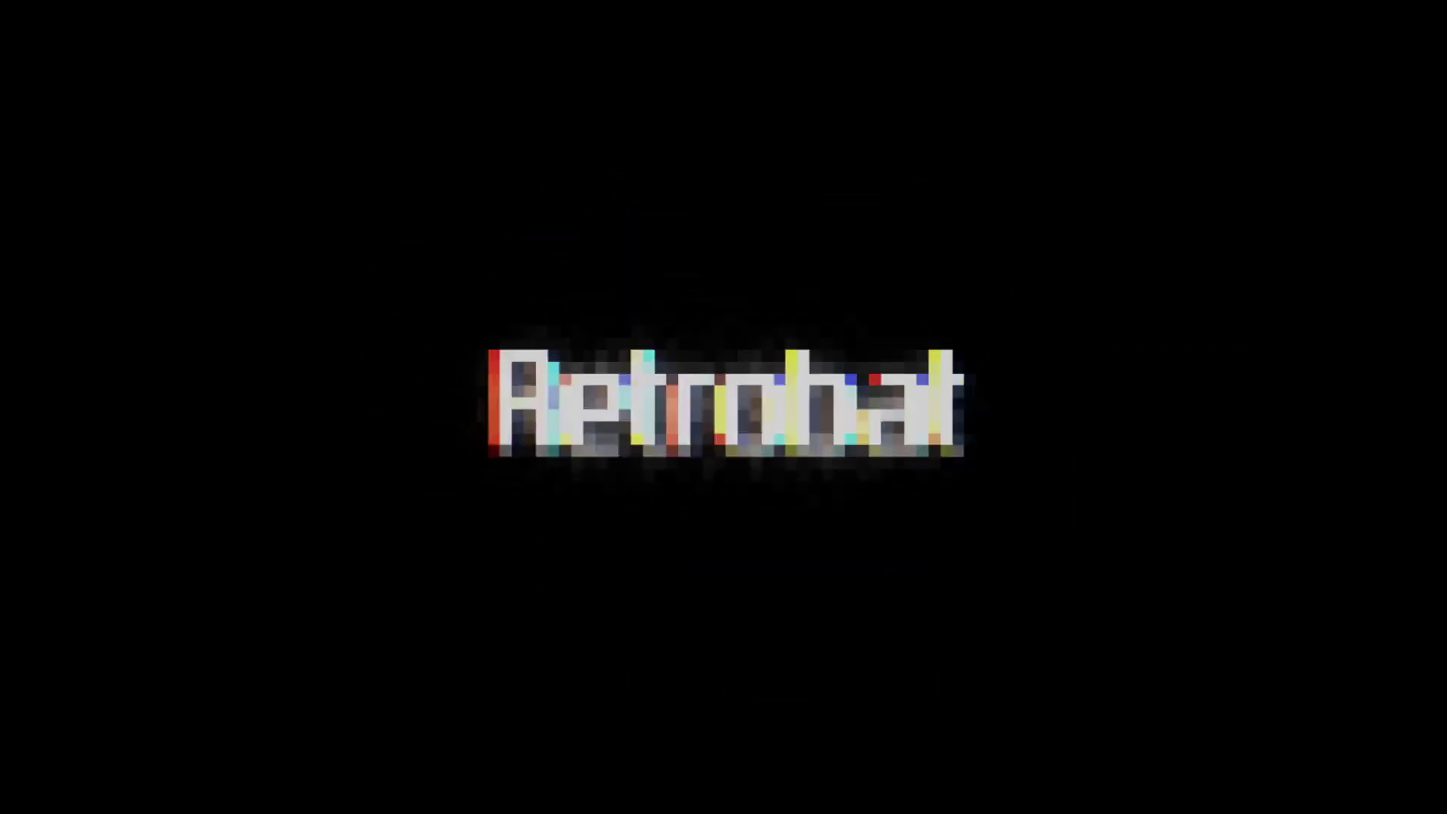
# Queue the 3dsen launchers pack vol1 from the Content Downloader's media packages for installation
pyautogui.press('Escape')
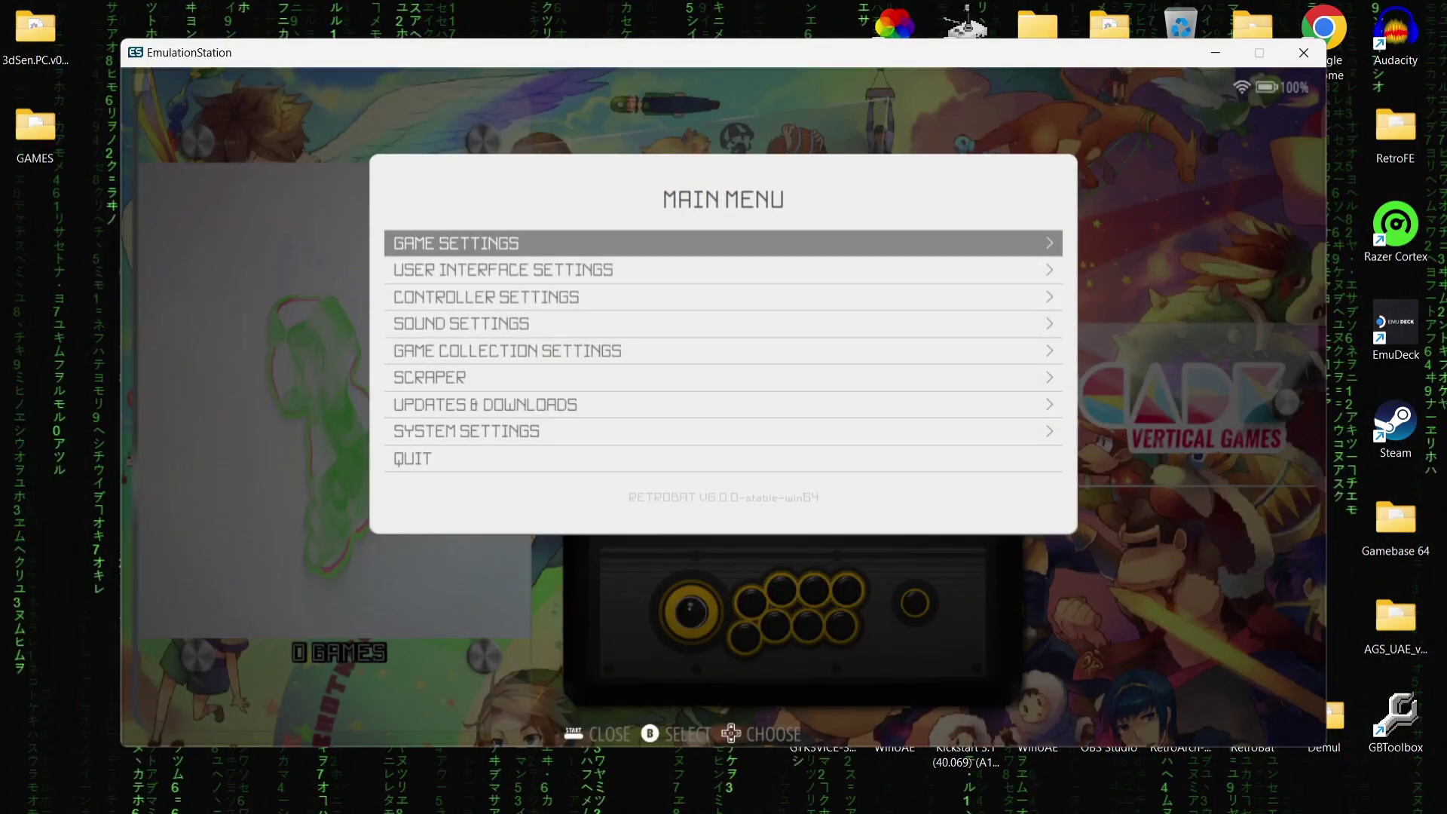
pyautogui.press('Down')
pyautogui.press('Down')
pyautogui.press('Down')
pyautogui.press('Down')
pyautogui.press('Down')
pyautogui.press('Down')
pyautogui.press('Return')
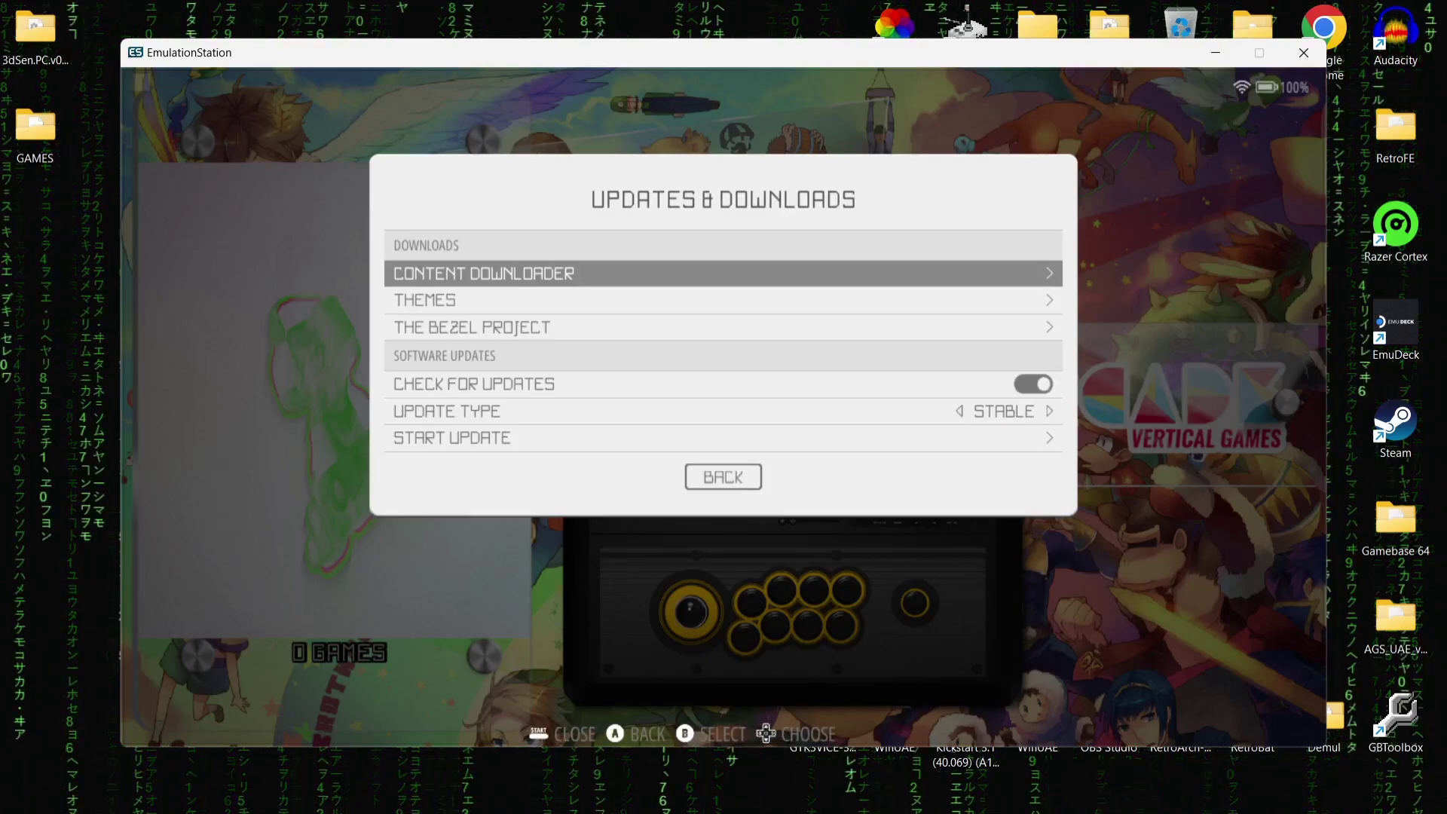
pyautogui.press('Return')
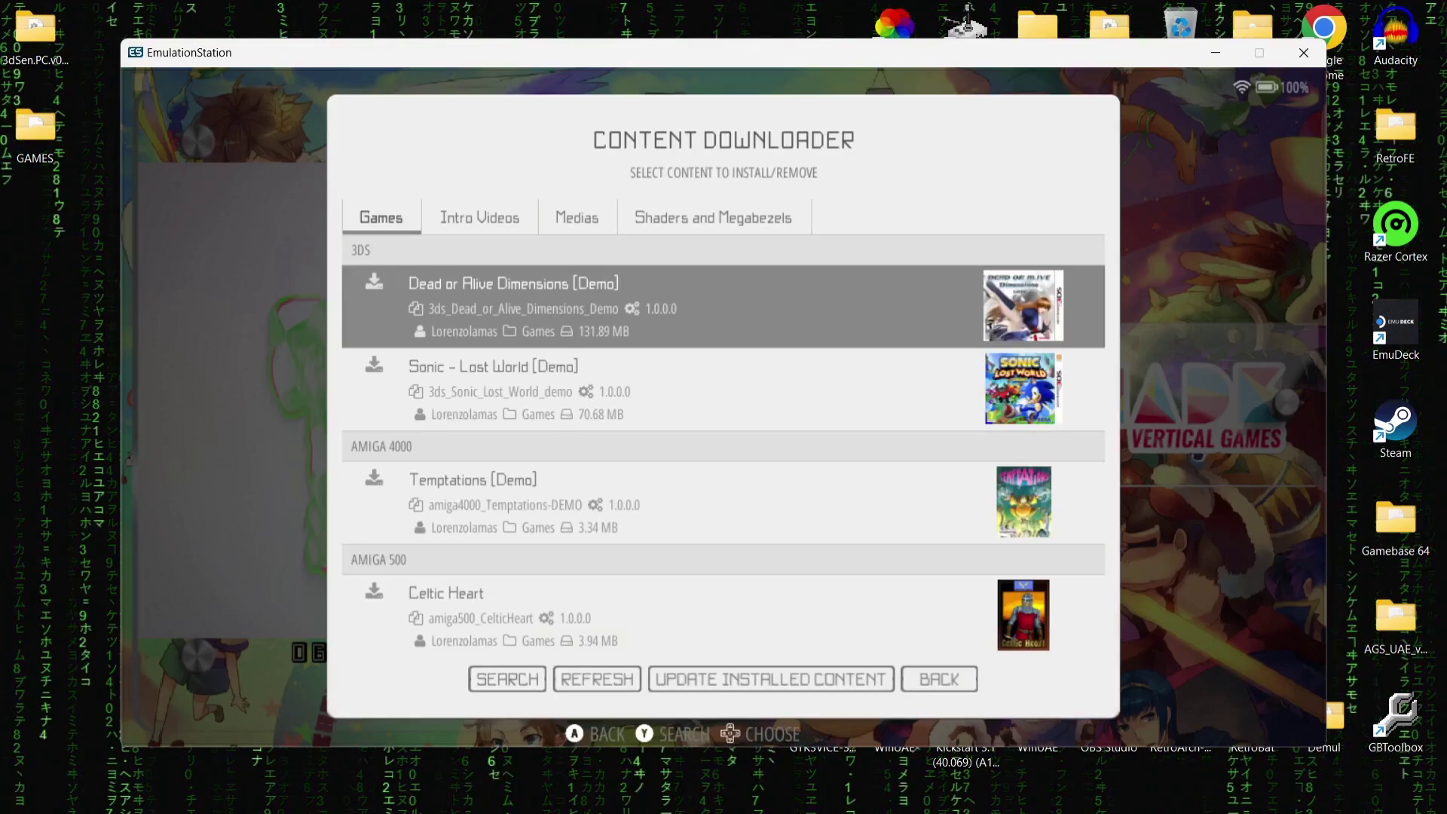
pyautogui.press('pagedown')
pyautogui.press('pagedown')
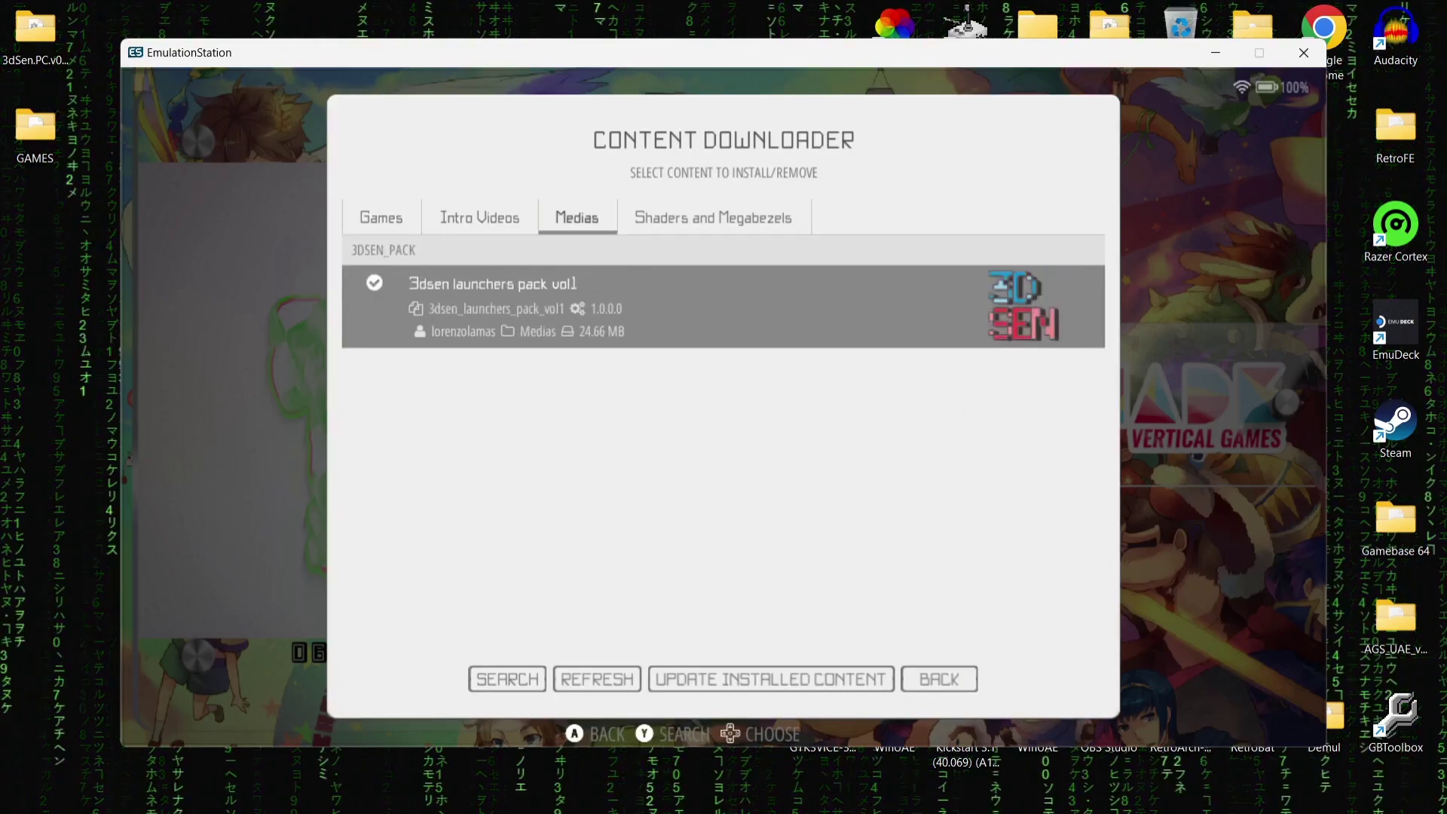
pyautogui.press('Down')
pyautogui.press('Up')
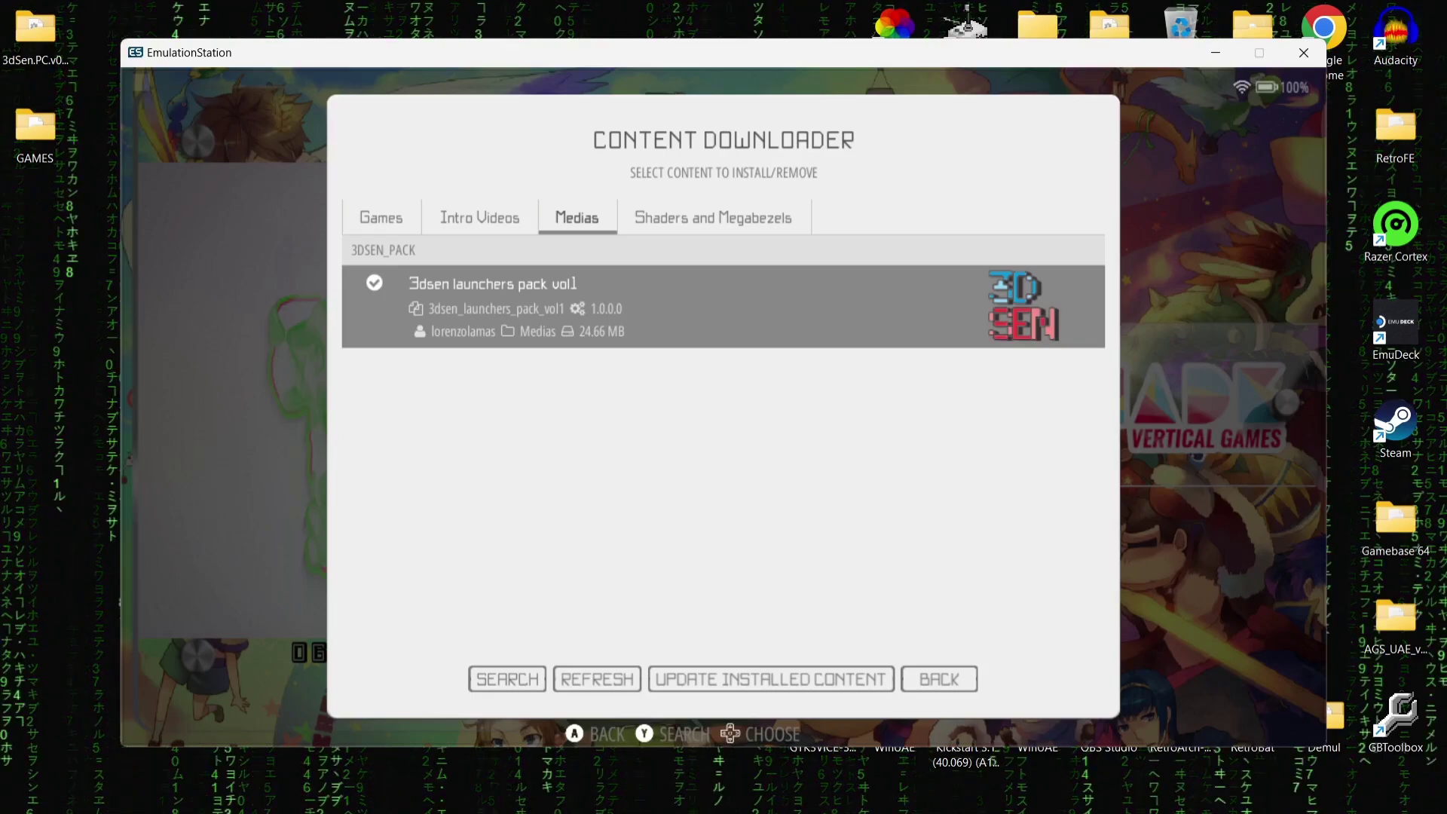
pyautogui.press('Return')
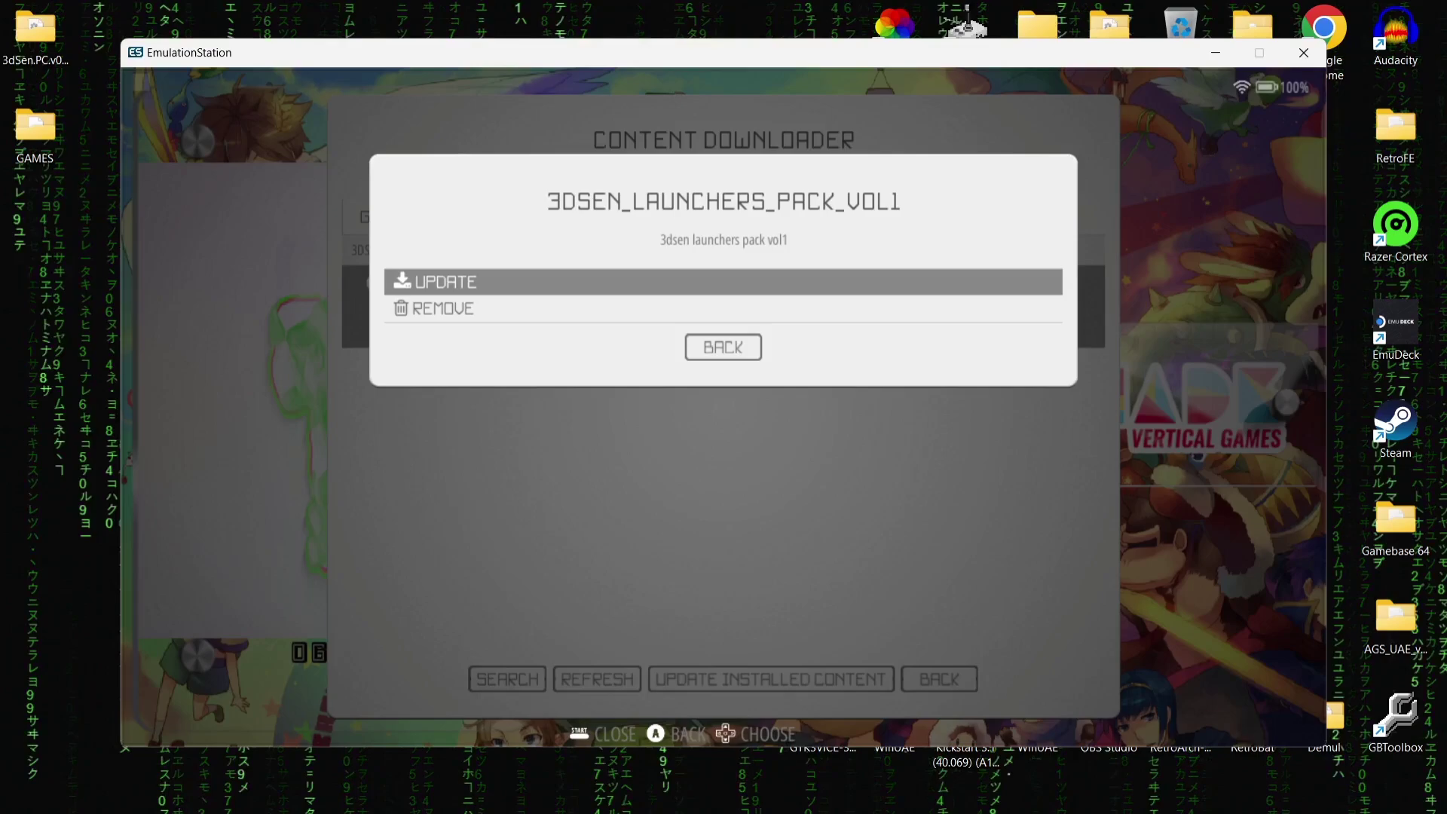
pyautogui.press('Return')
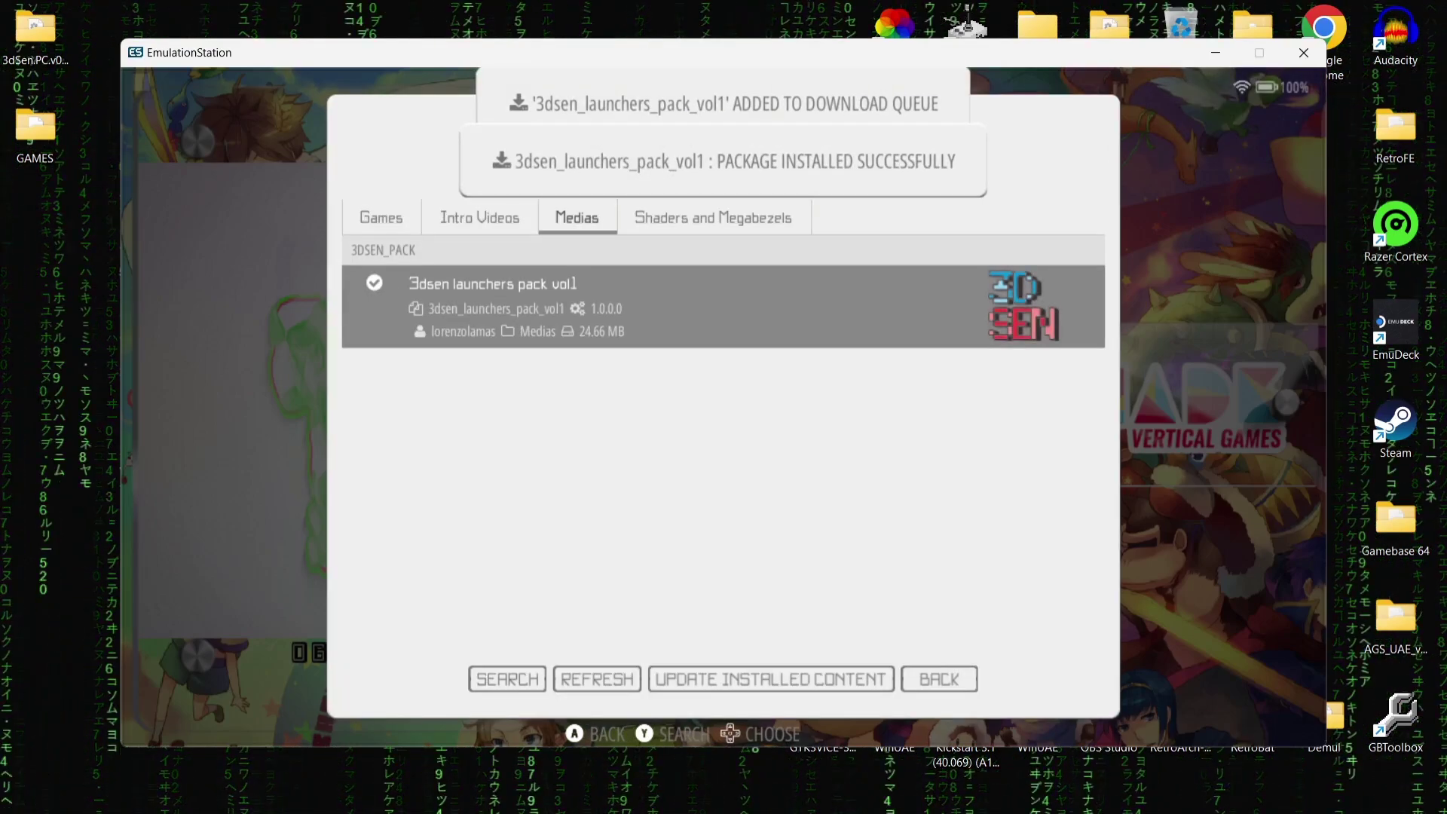
# Leave the Content Downloader and quit RetroBat
pyautogui.press('Escape')
pyautogui.press('Escape')
pyautogui.press('Down')
pyautogui.press('Down')
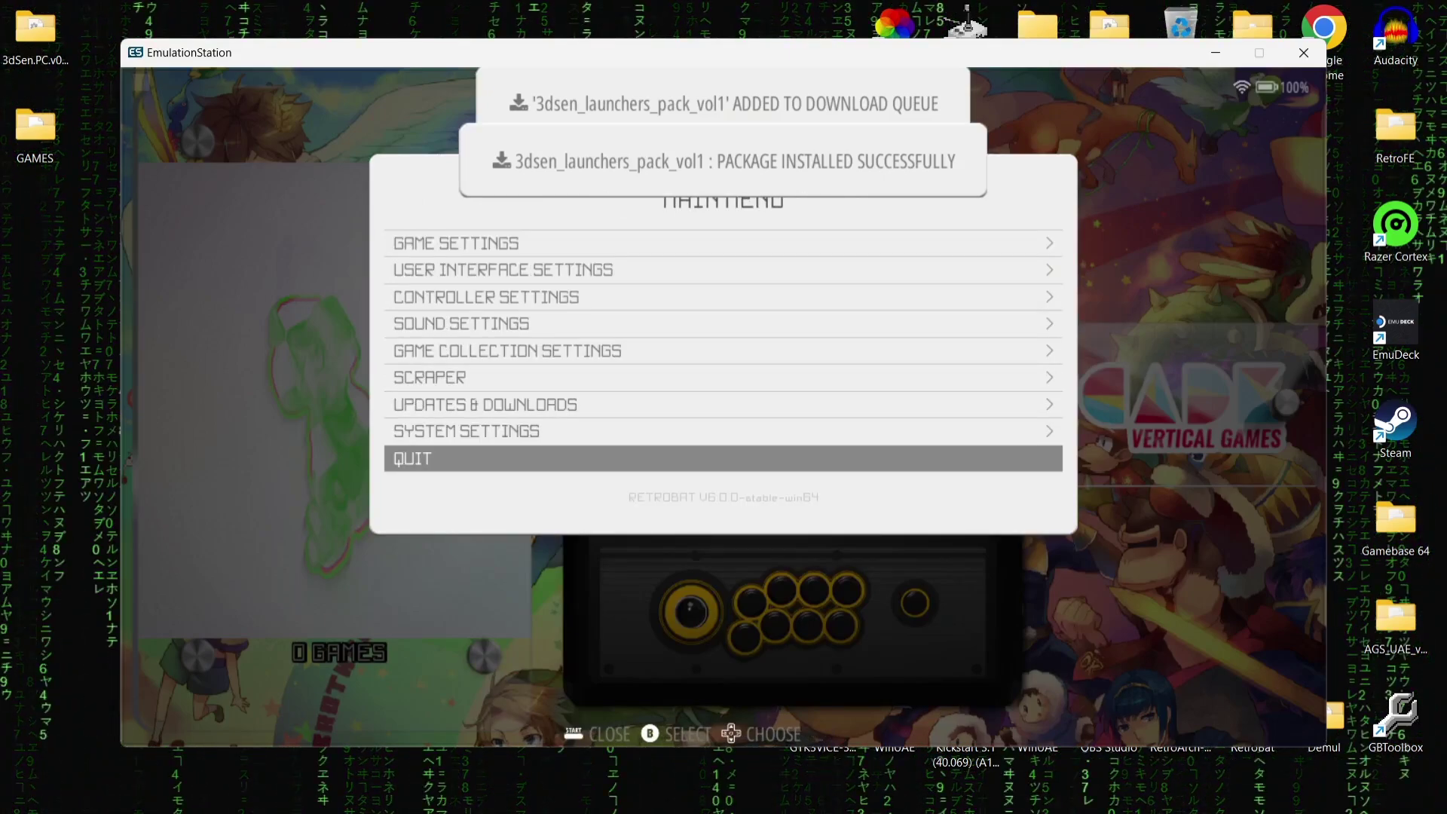
pyautogui.press('Return')
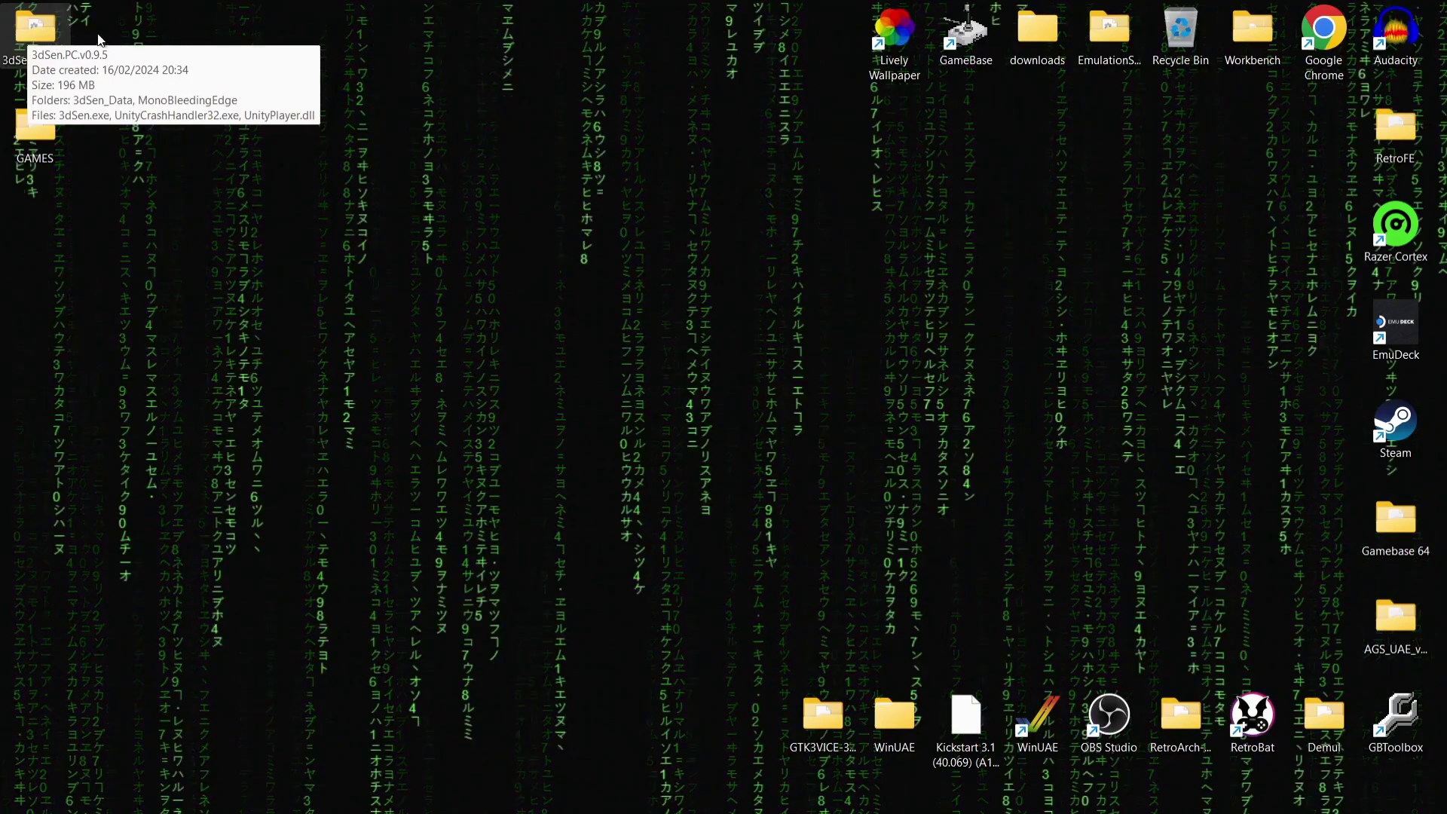
# Place the 3dSen.PC.v0.9.5 folder and RetroBat's emulators\3dsen folder side by side
pyautogui.doubleClick(39, 36)
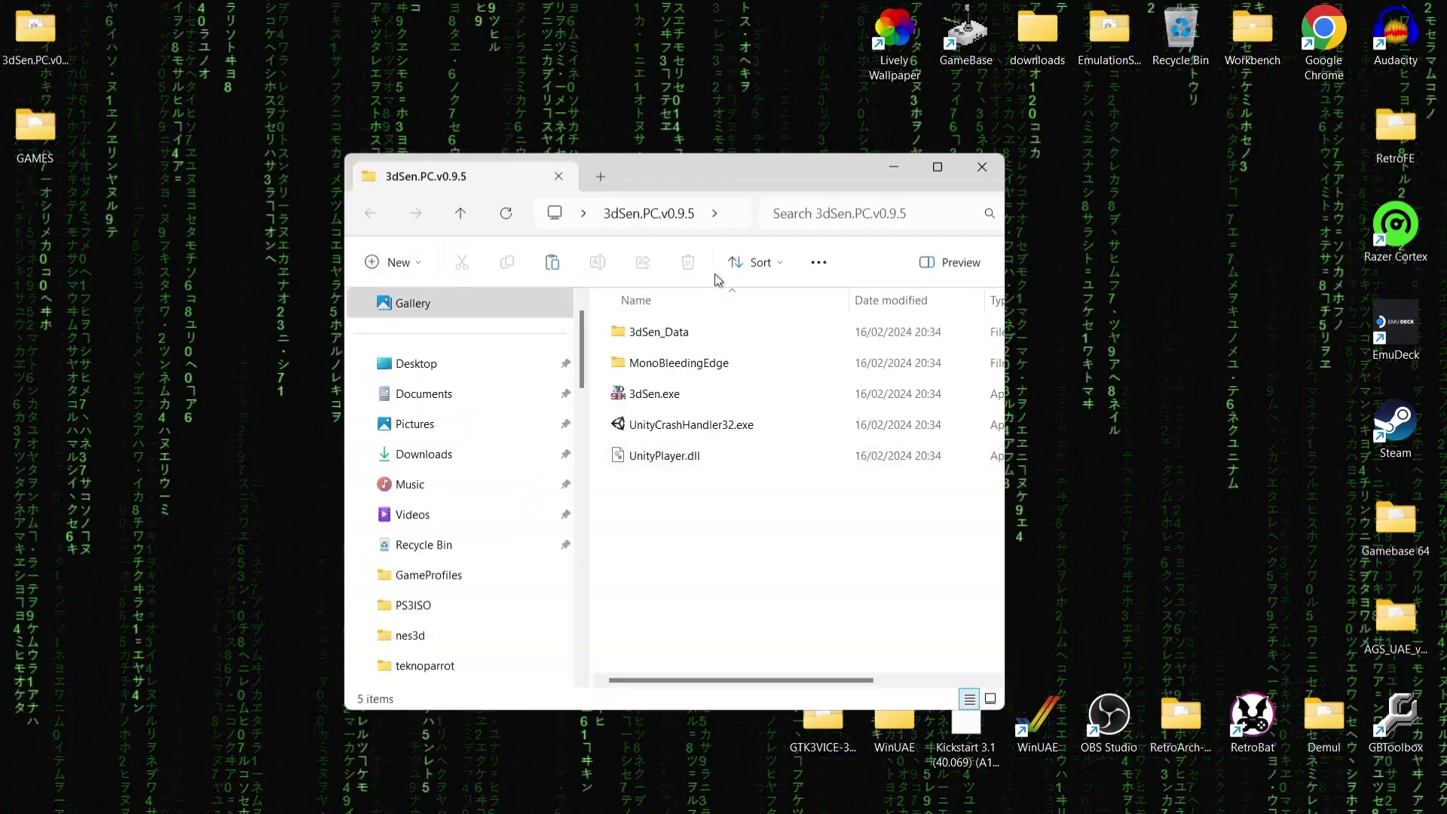
pyautogui.moveTo(697, 188); pyautogui.dragTo(399, 52)
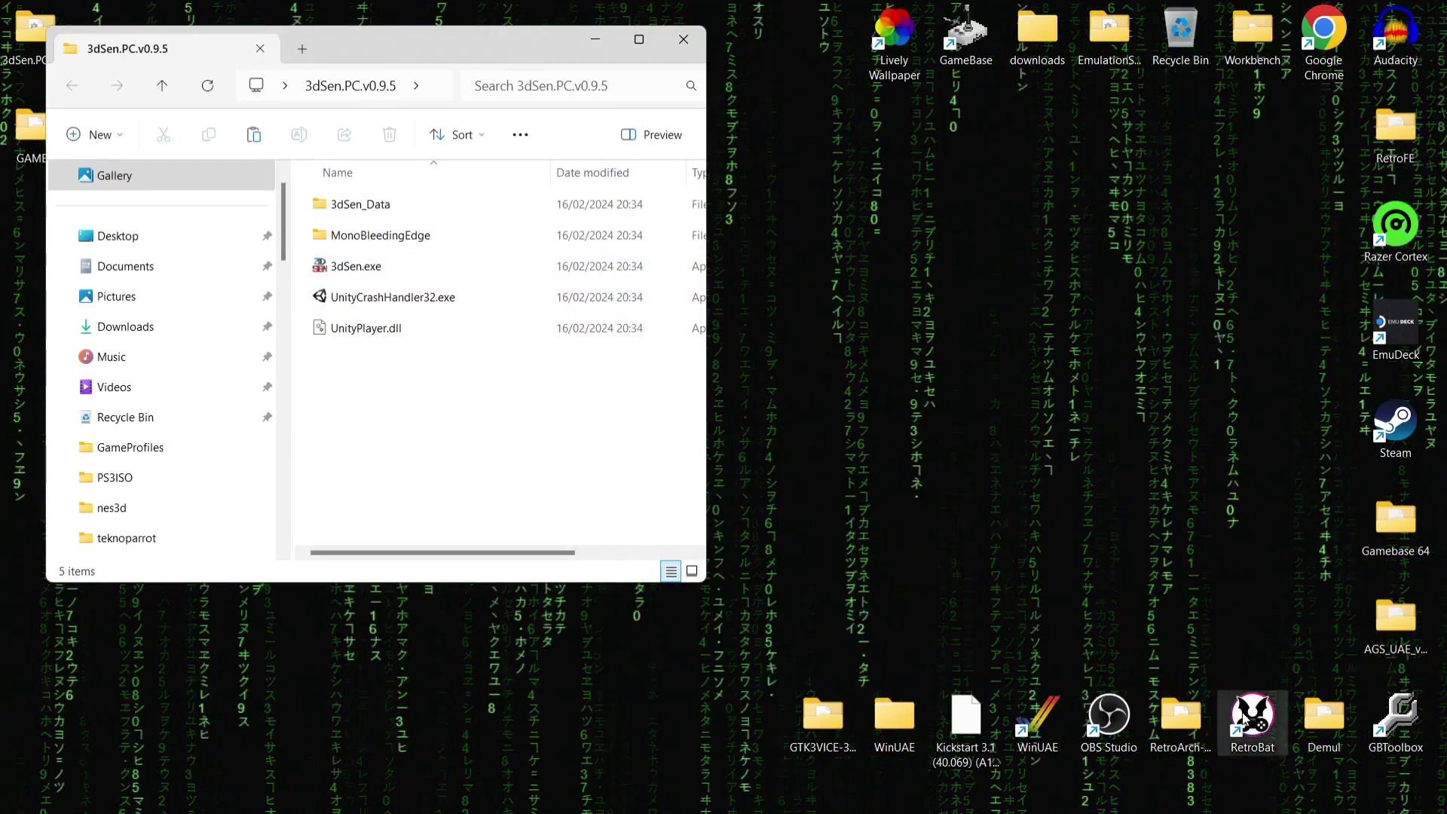
pyautogui.rightClick(1243, 719)
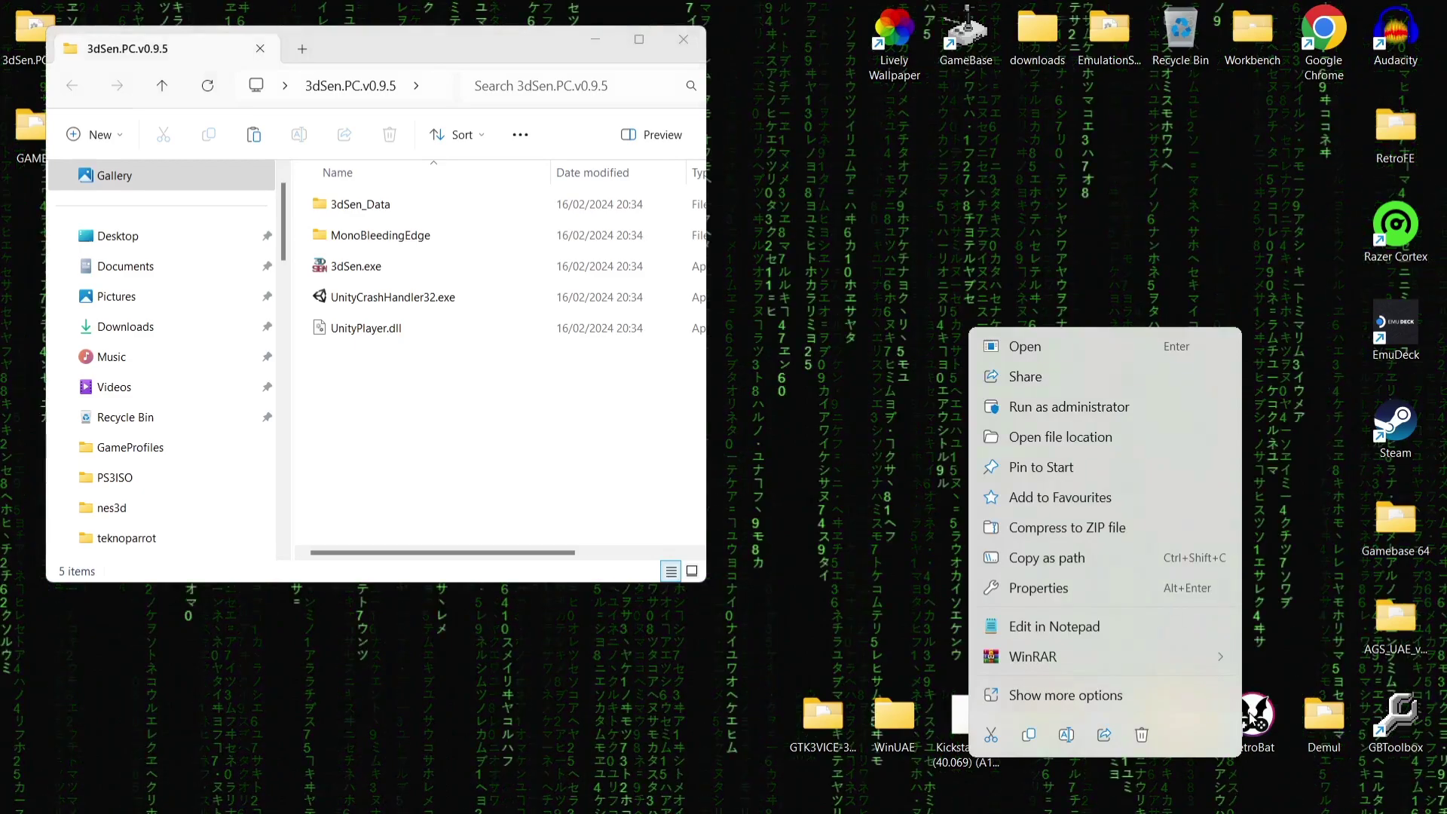
pyautogui.click(1110, 428)
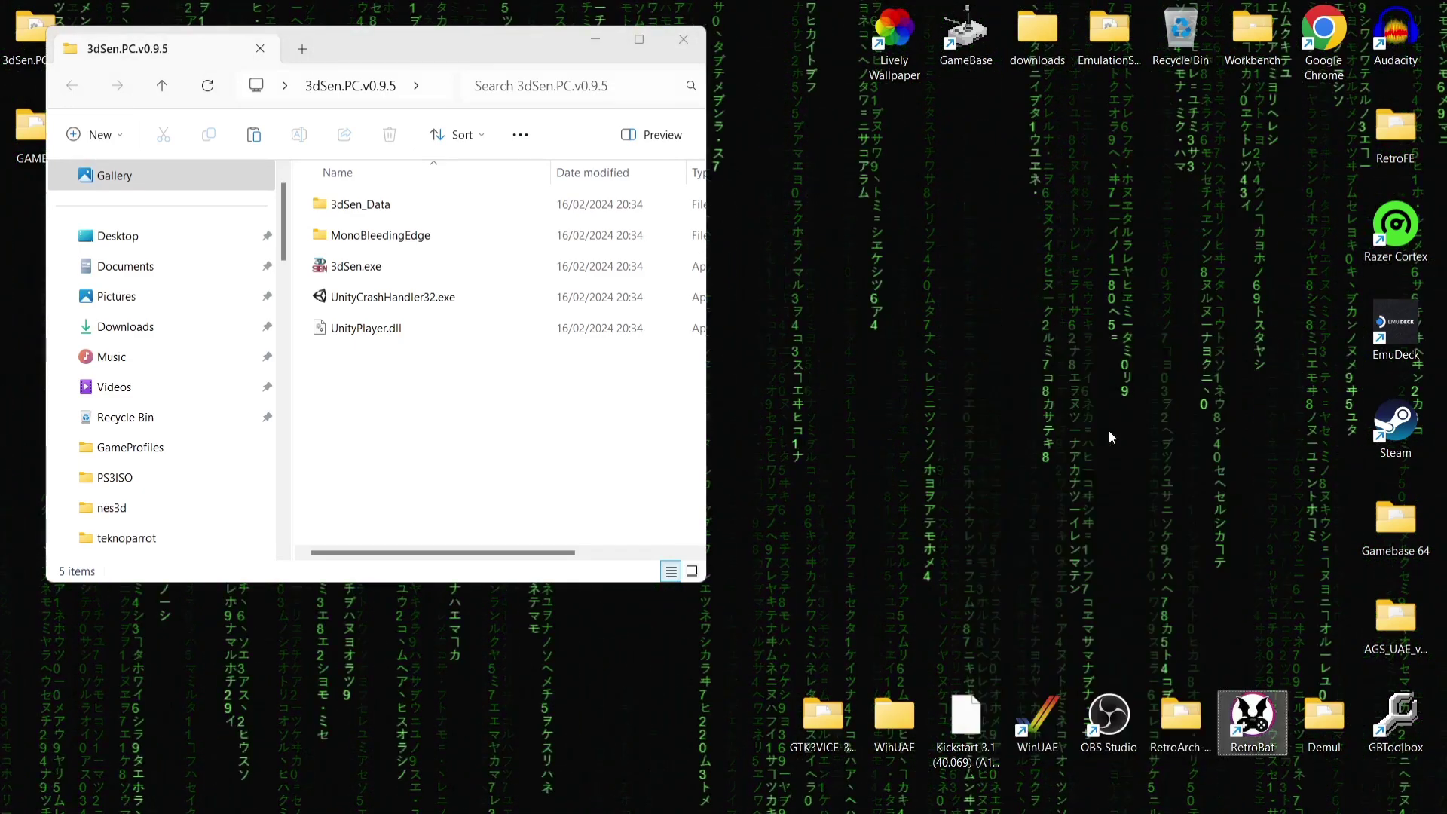
pyautogui.moveTo(446, 60); pyautogui.dragTo(1049, 47)
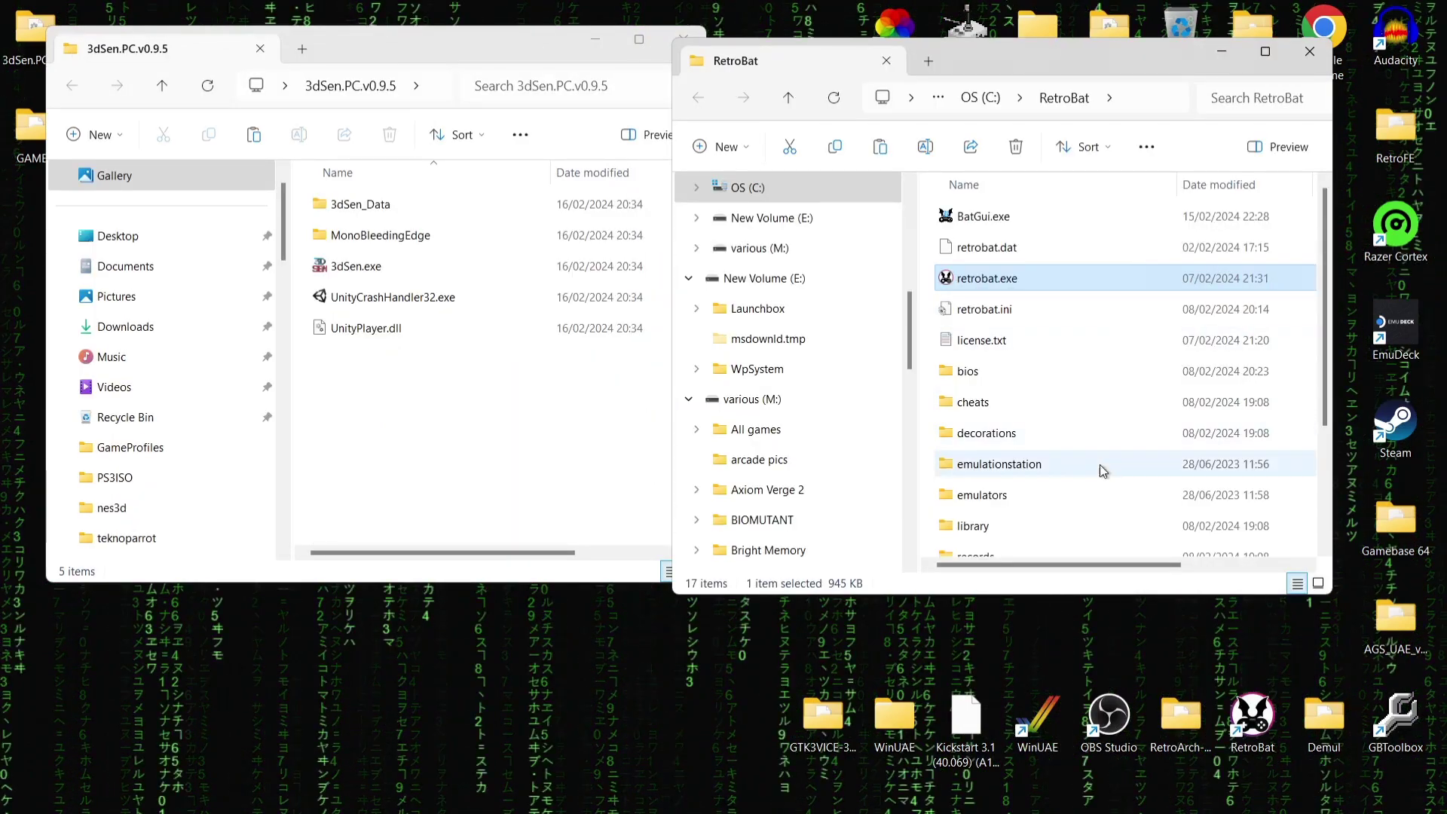
pyautogui.doubleClick(1088, 491)
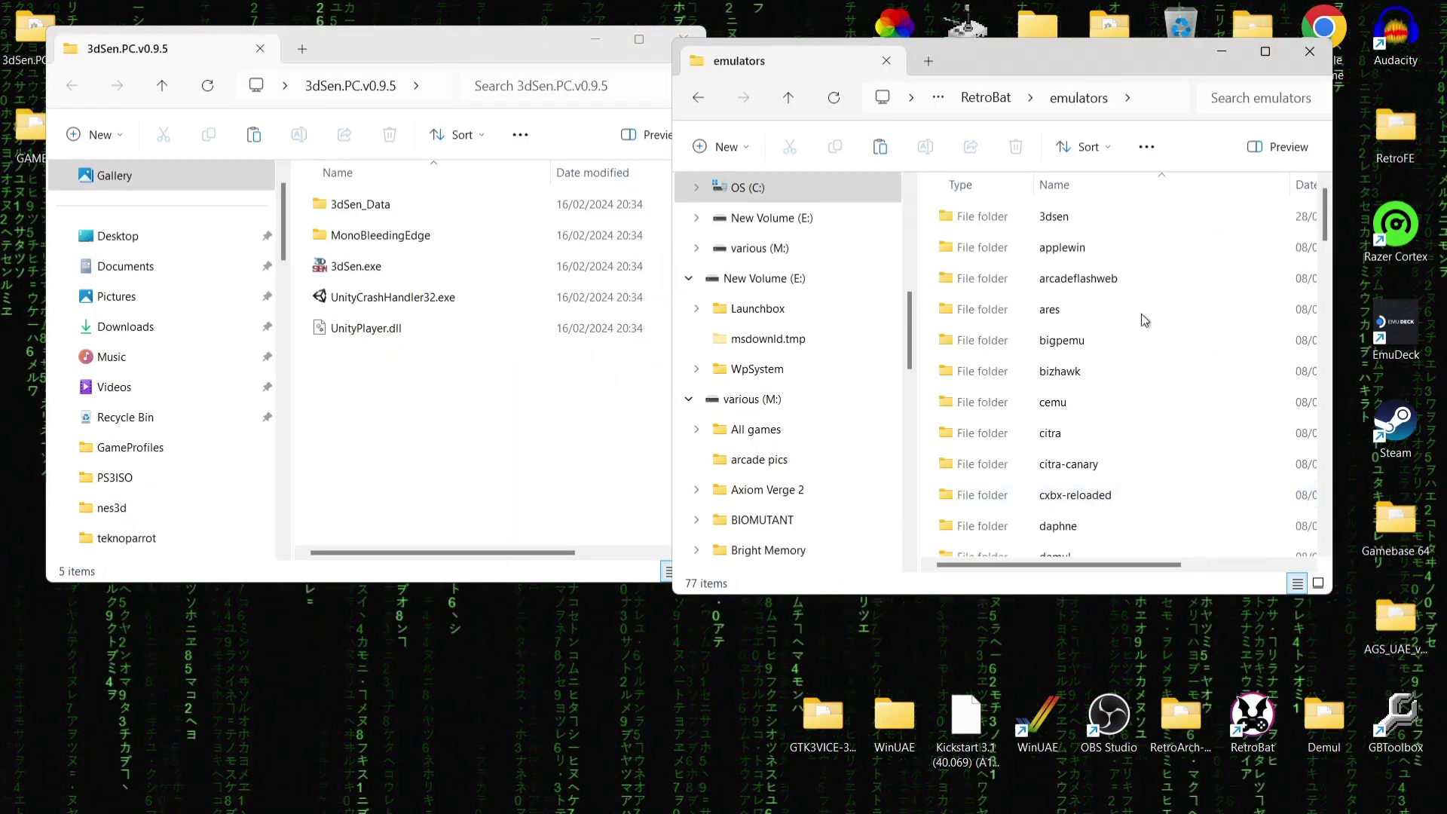
pyautogui.doubleClick(1124, 223)
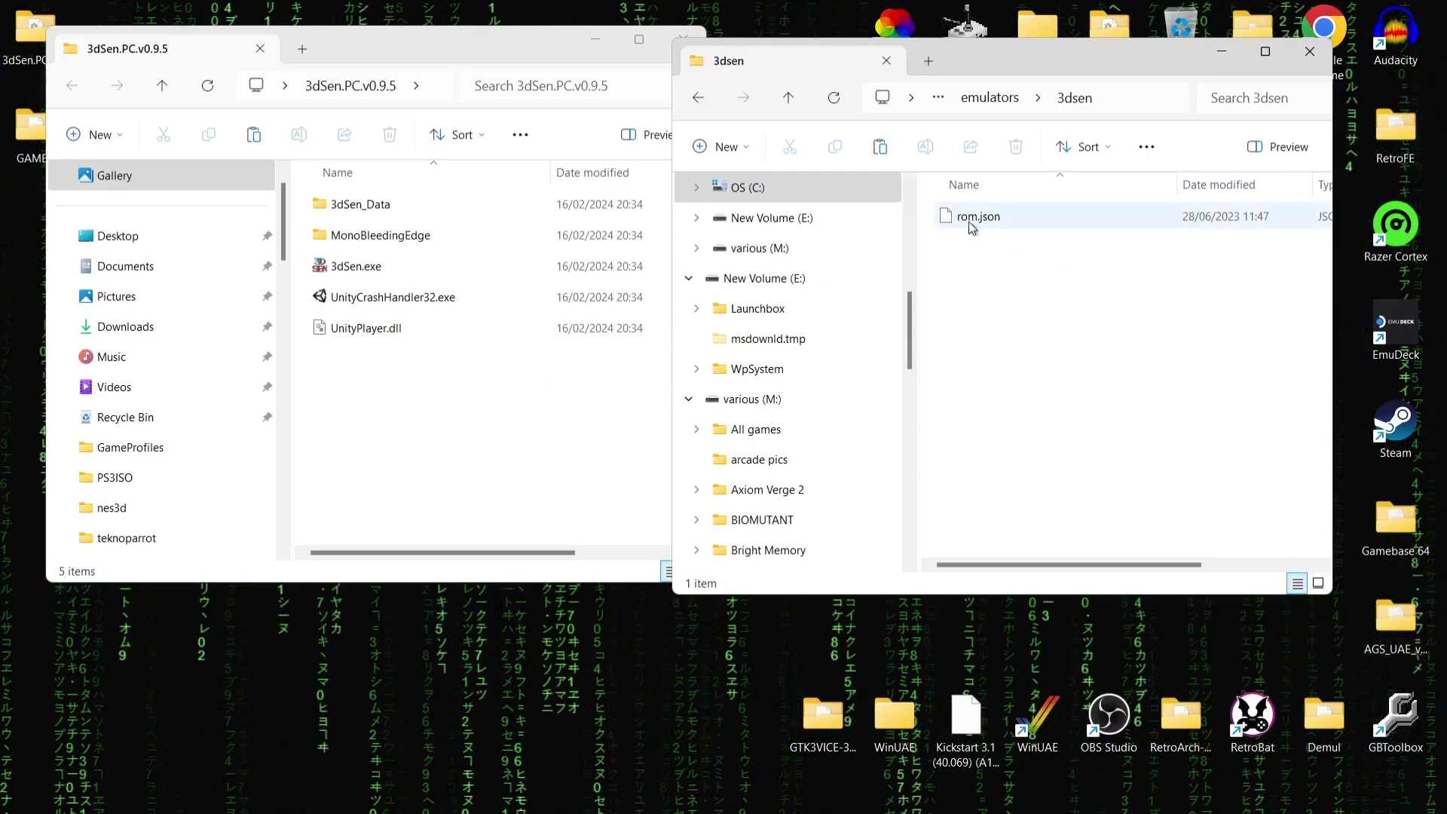
# Move the five 3dSen files into emulators\3dsen and close the emptied download window
pyautogui.moveTo(491, 368); pyautogui.dragTo(1106, 374)
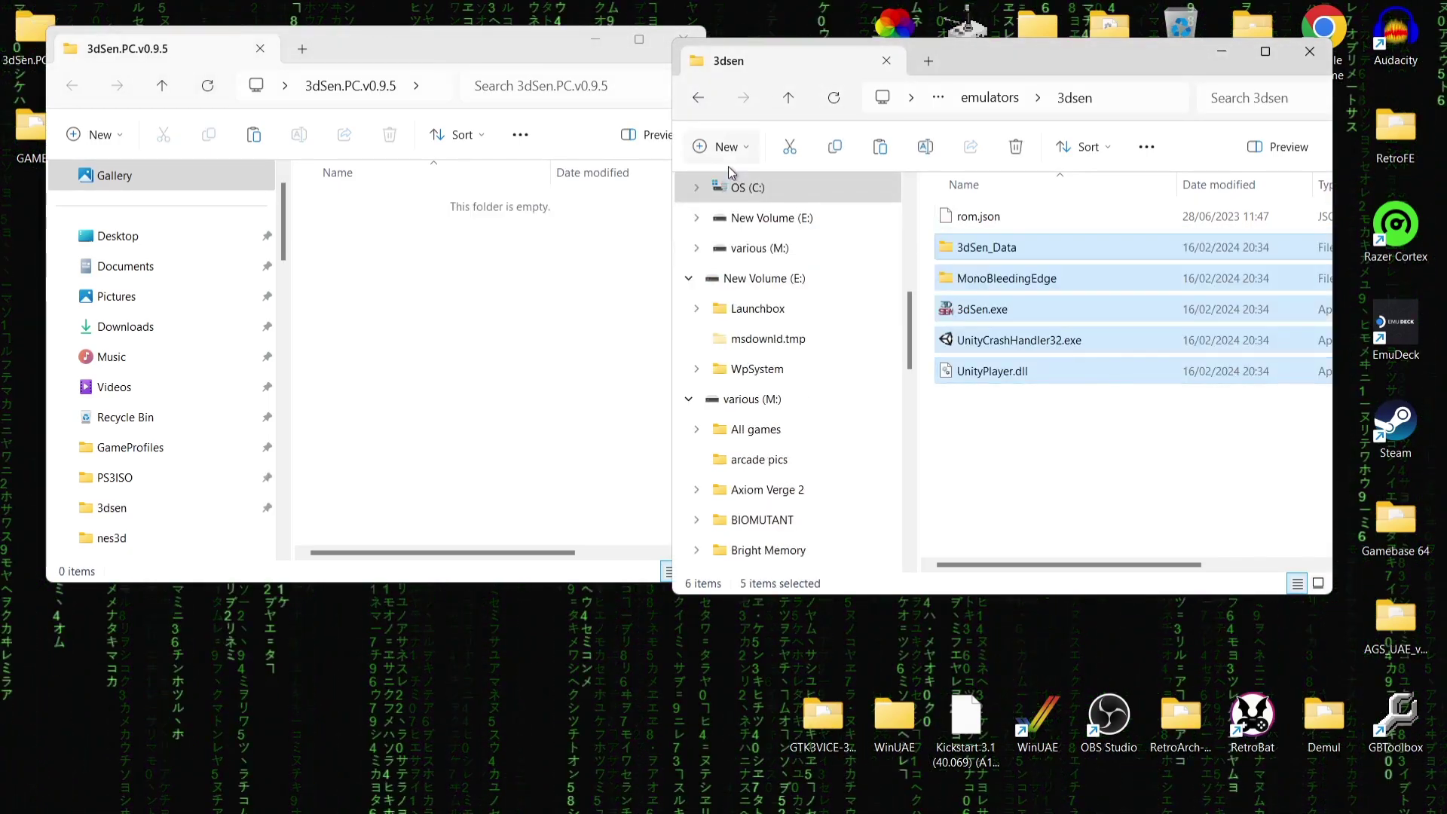
pyautogui.click(699, 99)
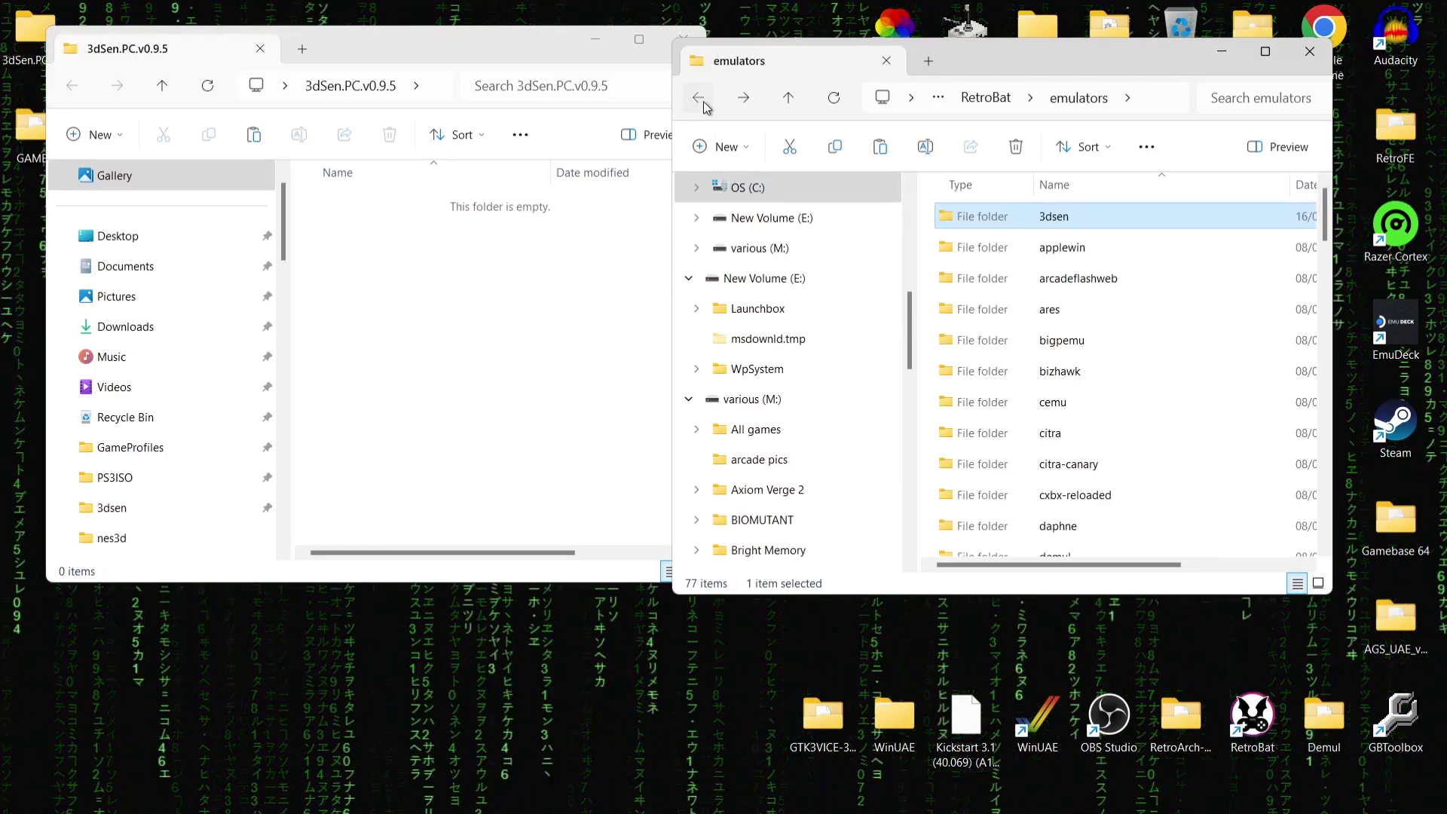
pyautogui.click(699, 98)
pyautogui.click(507, 44)
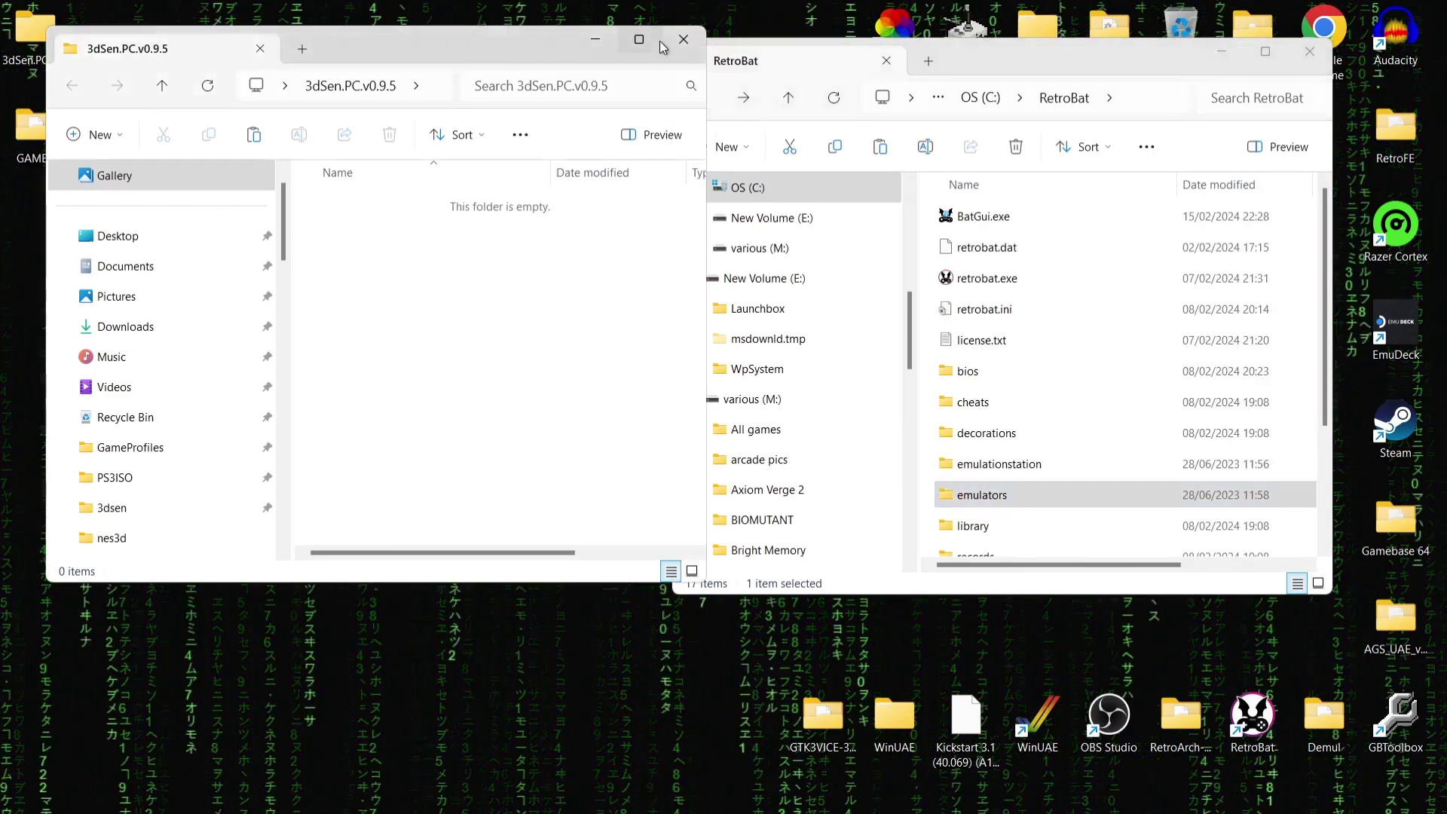
pyautogui.click(684, 39)
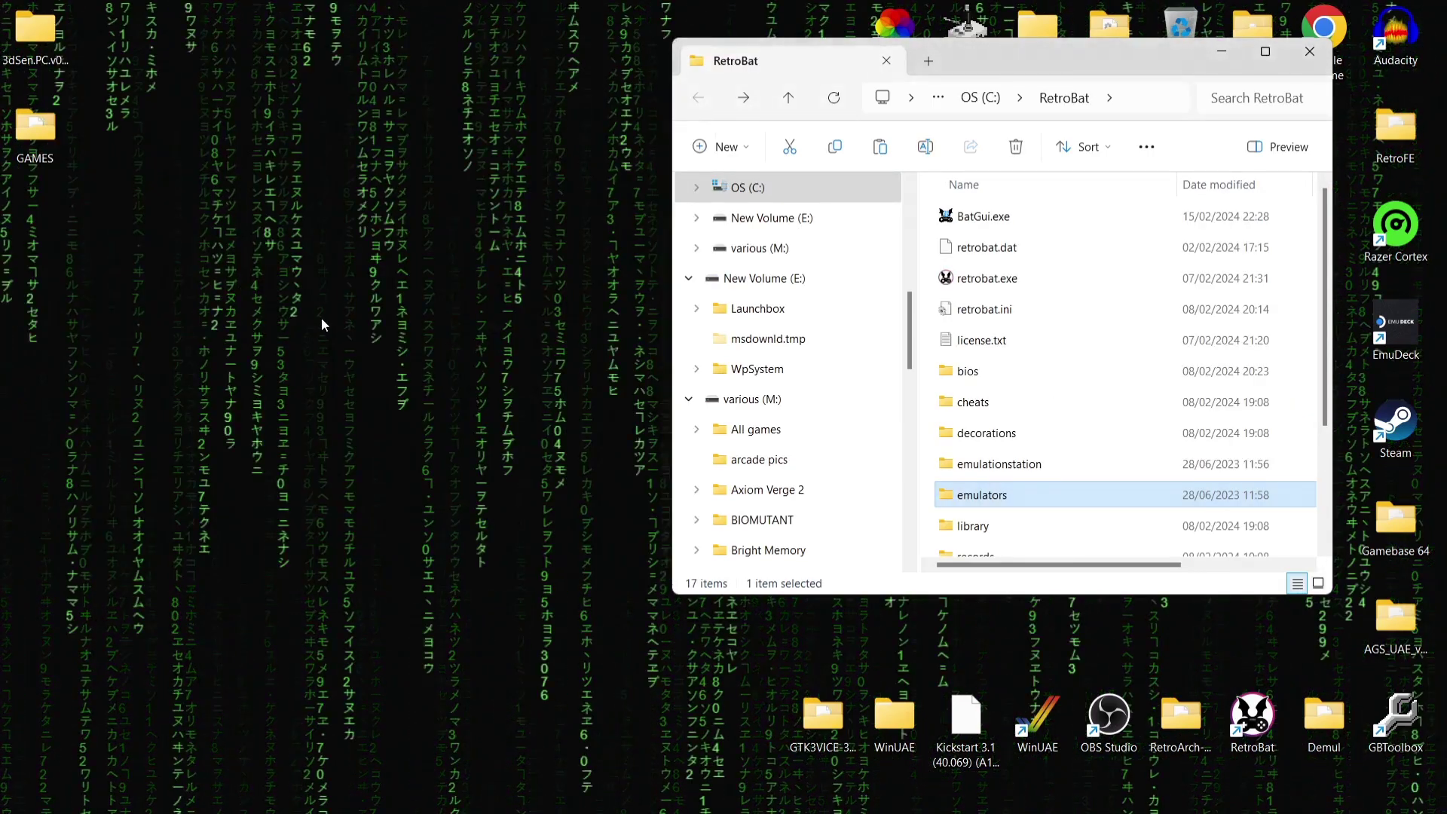
# Open the GAMES folder of NES ROMs on the left of the screen
pyautogui.doubleClick(41, 146)
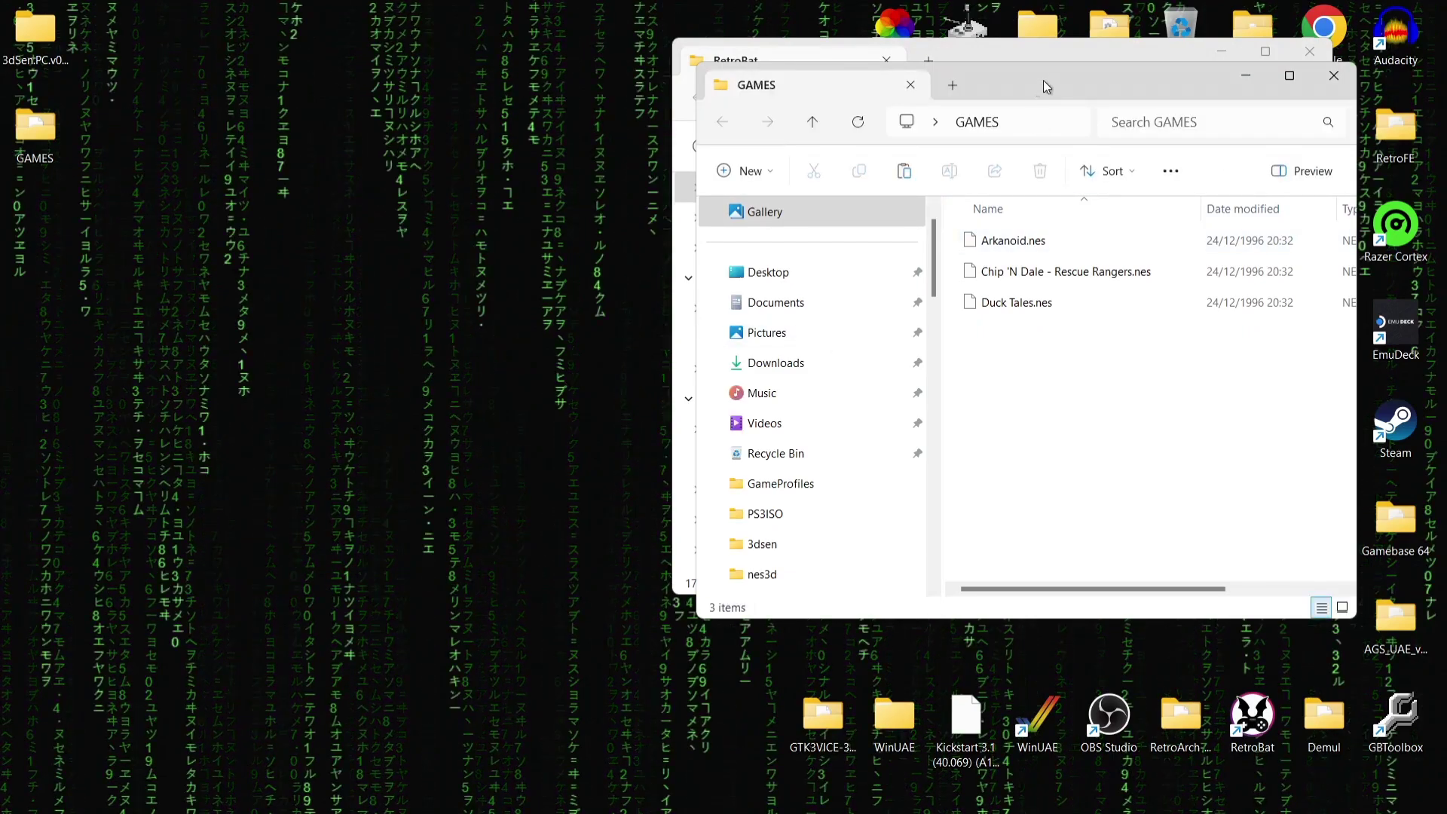
pyautogui.moveTo(1043, 79); pyautogui.dragTo(419, 65)
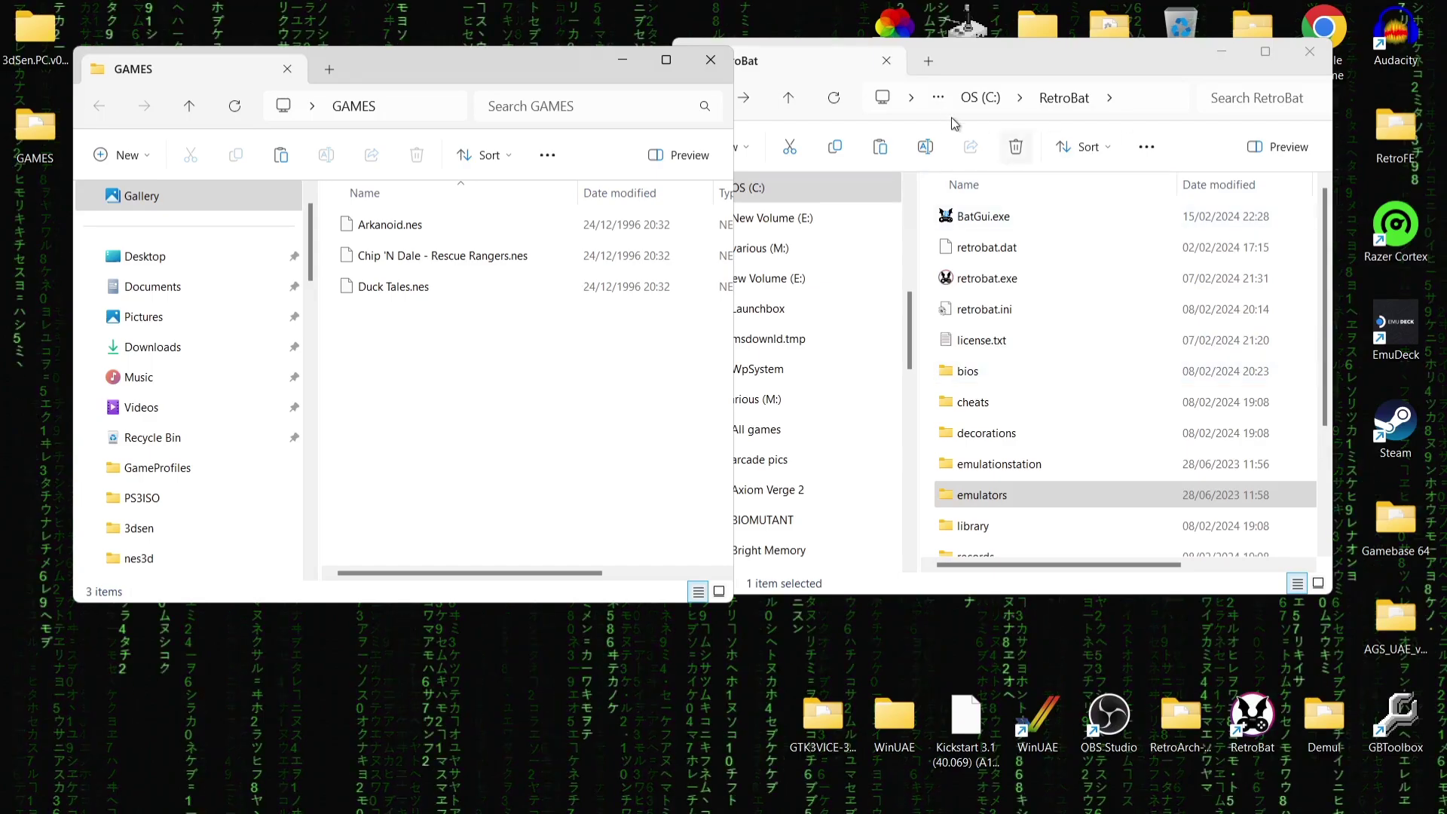
pyautogui.click(1076, 62)
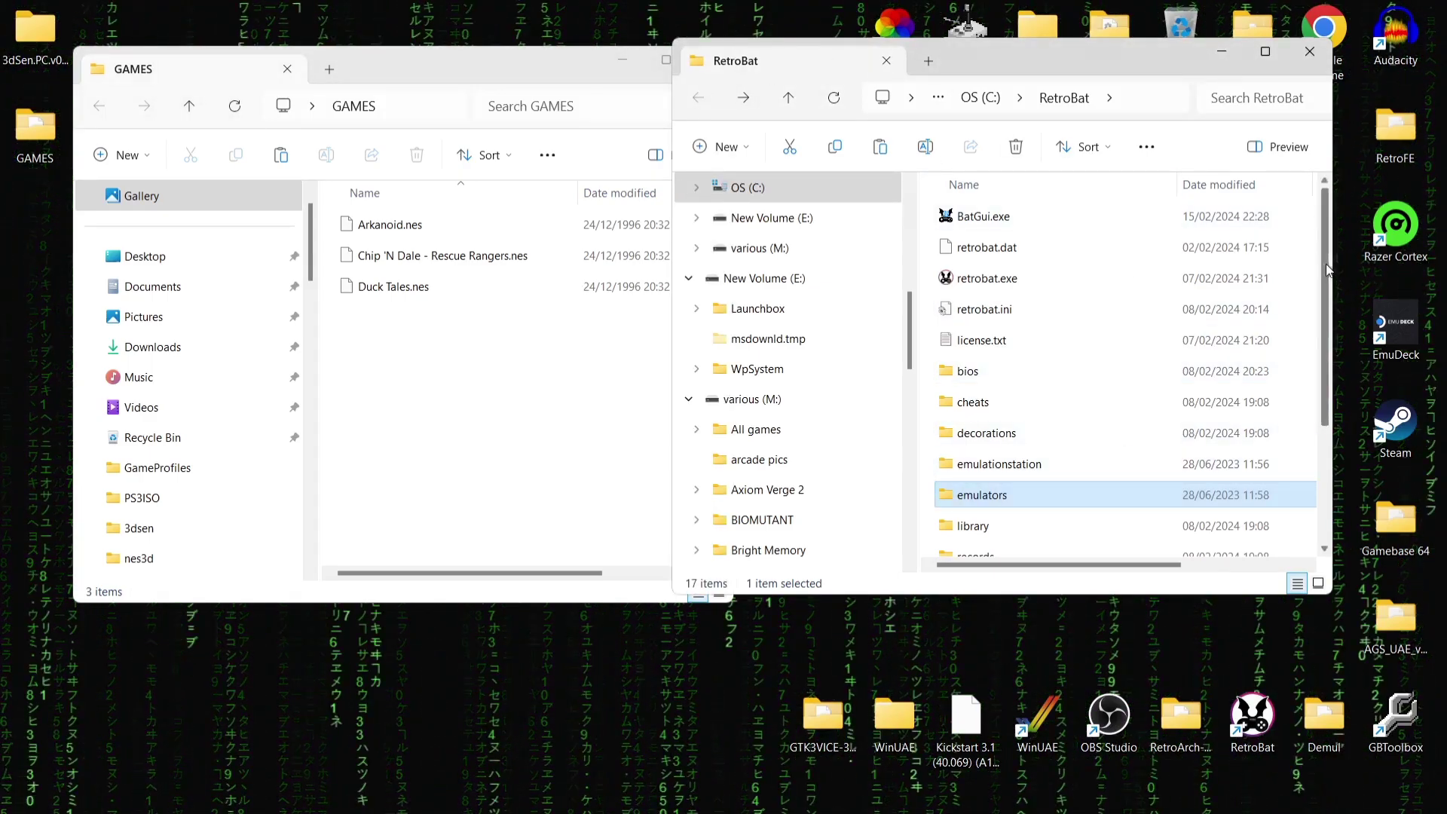
# Open roms\nes3d in RetroBat and view 3dsen-roms-compatibility-list.txt
pyautogui.scroll(-2, 1328, 270)
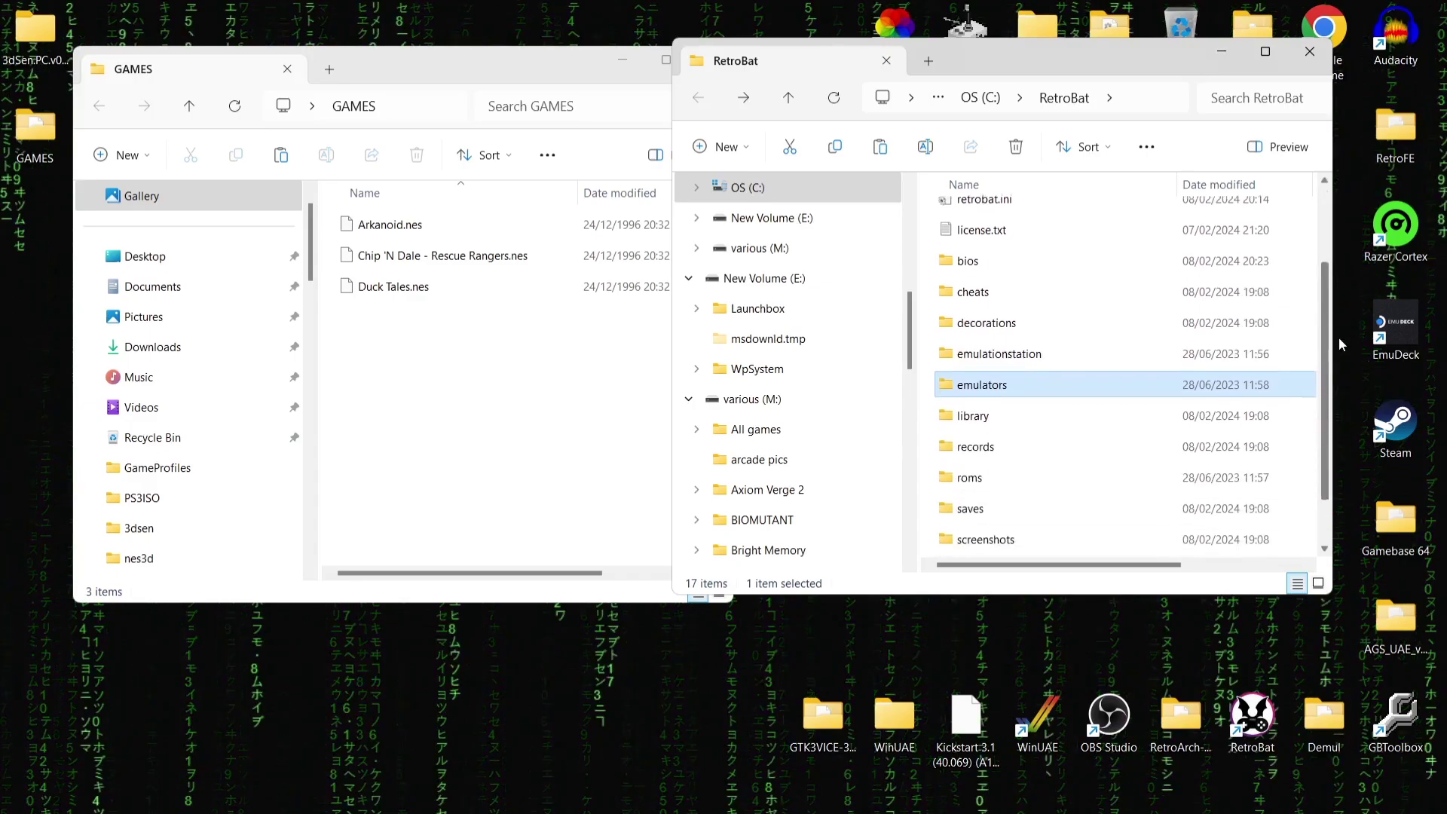
pyautogui.doubleClick(1030, 473)
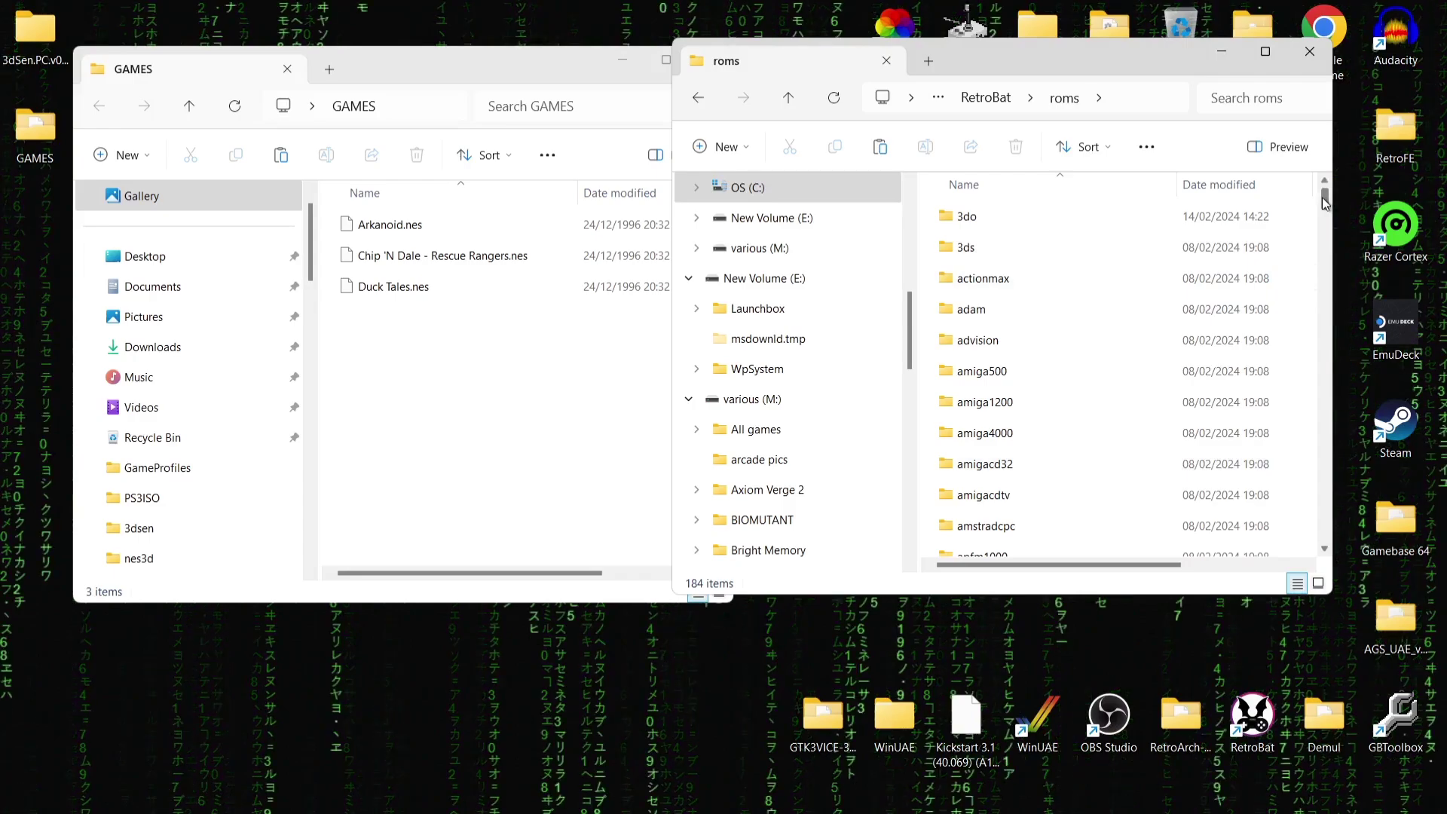
pyautogui.moveTo(1325, 202); pyautogui.dragTo(1344, 400)
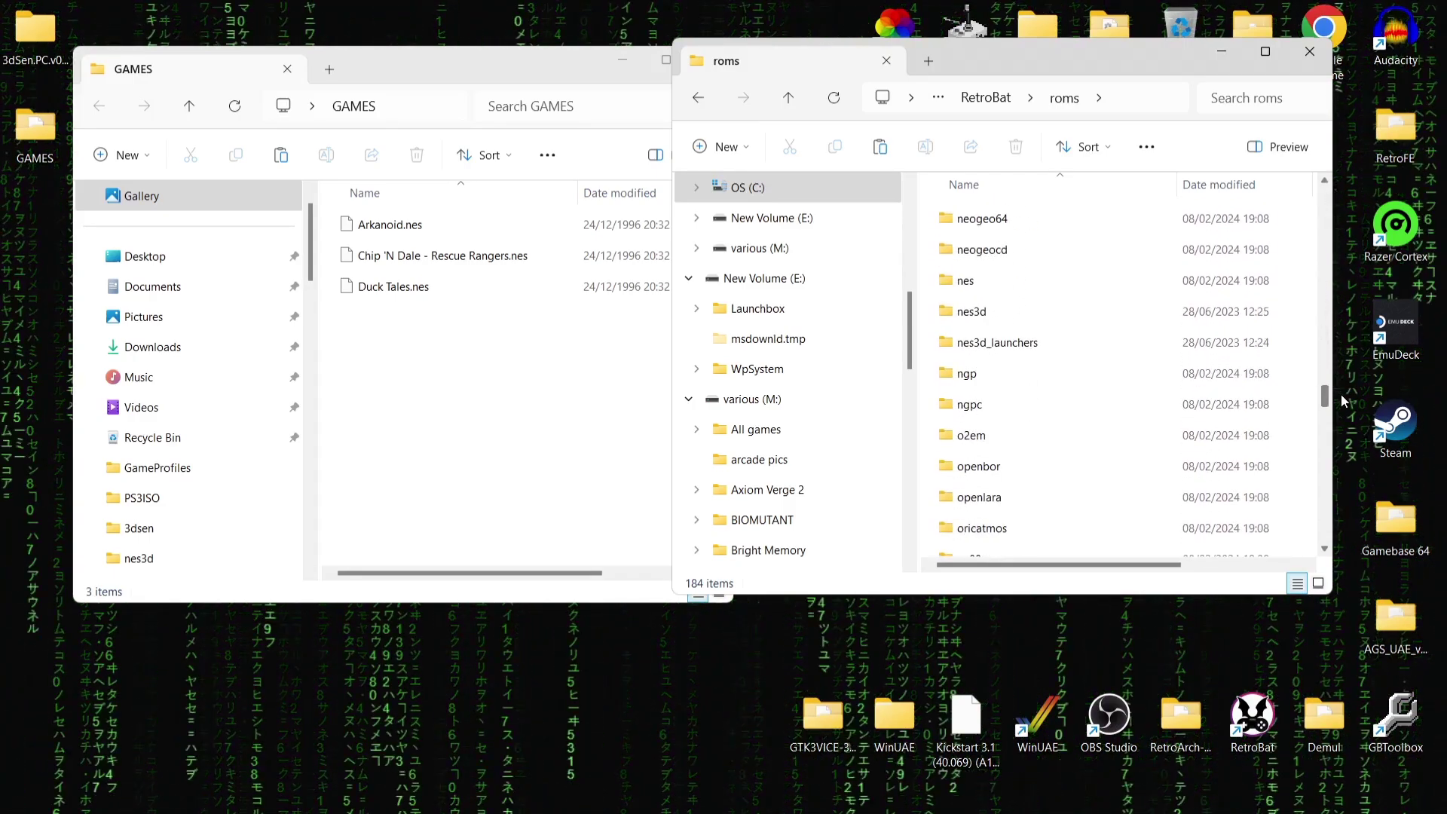
pyautogui.rightClick(1018, 312)
pyautogui.click(993, 310)
pyautogui.doubleClick(993, 311)
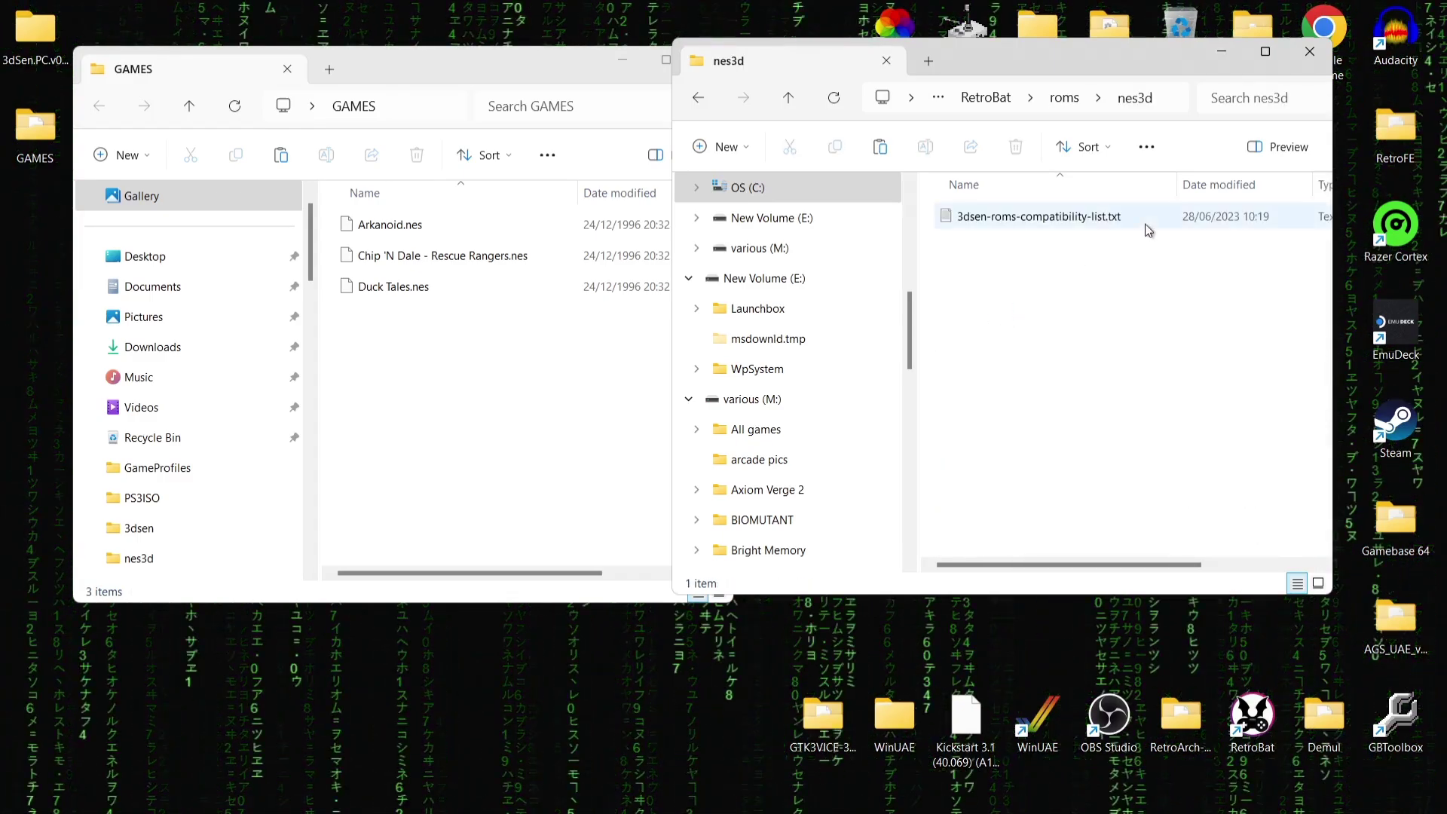
pyautogui.doubleClick(1017, 220)
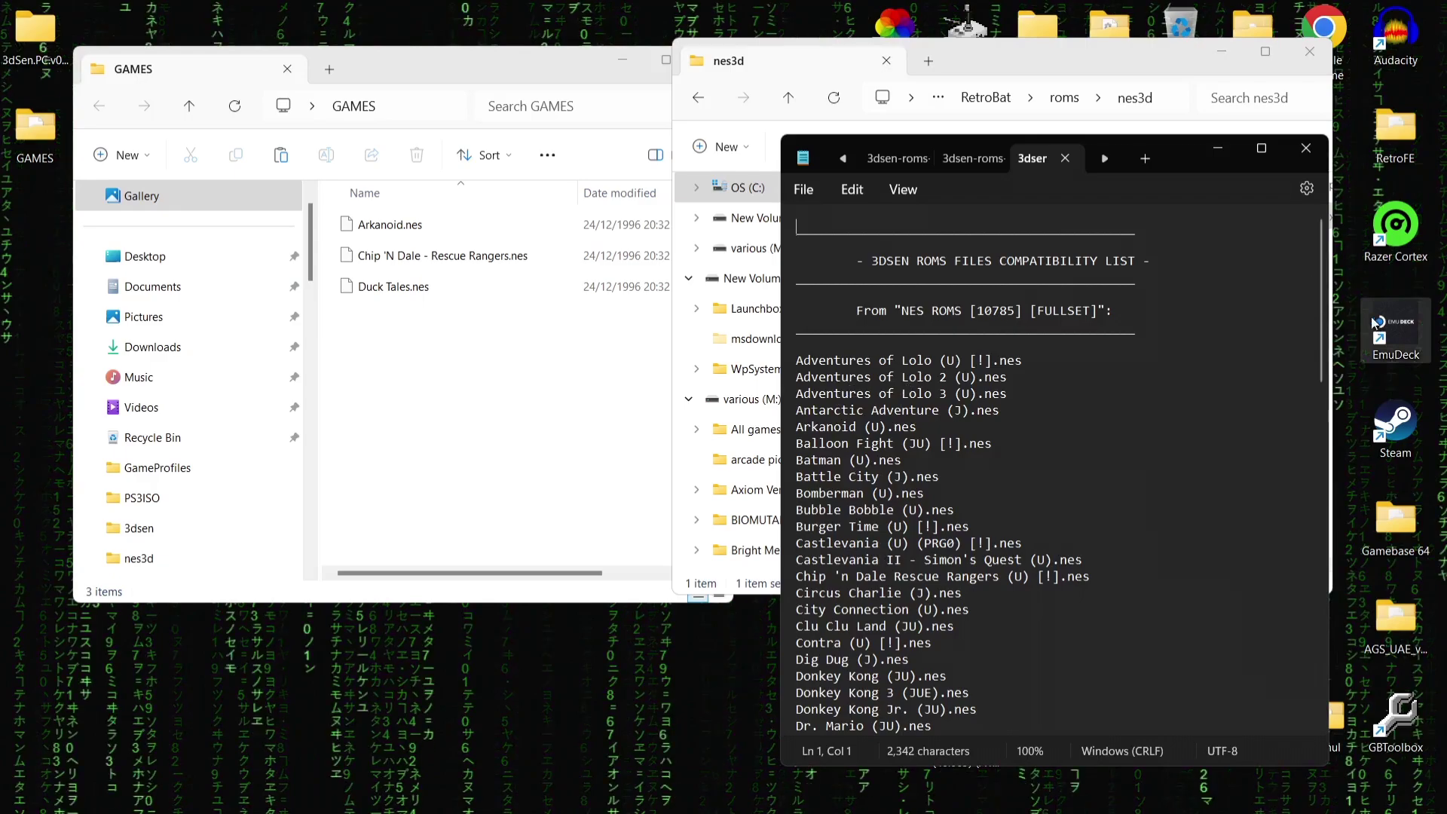
# Scroll the compatibility list down to the homebrew games and back, then close Notepad
pyautogui.moveTo(1319, 276); pyautogui.dragTo(1334, 630)
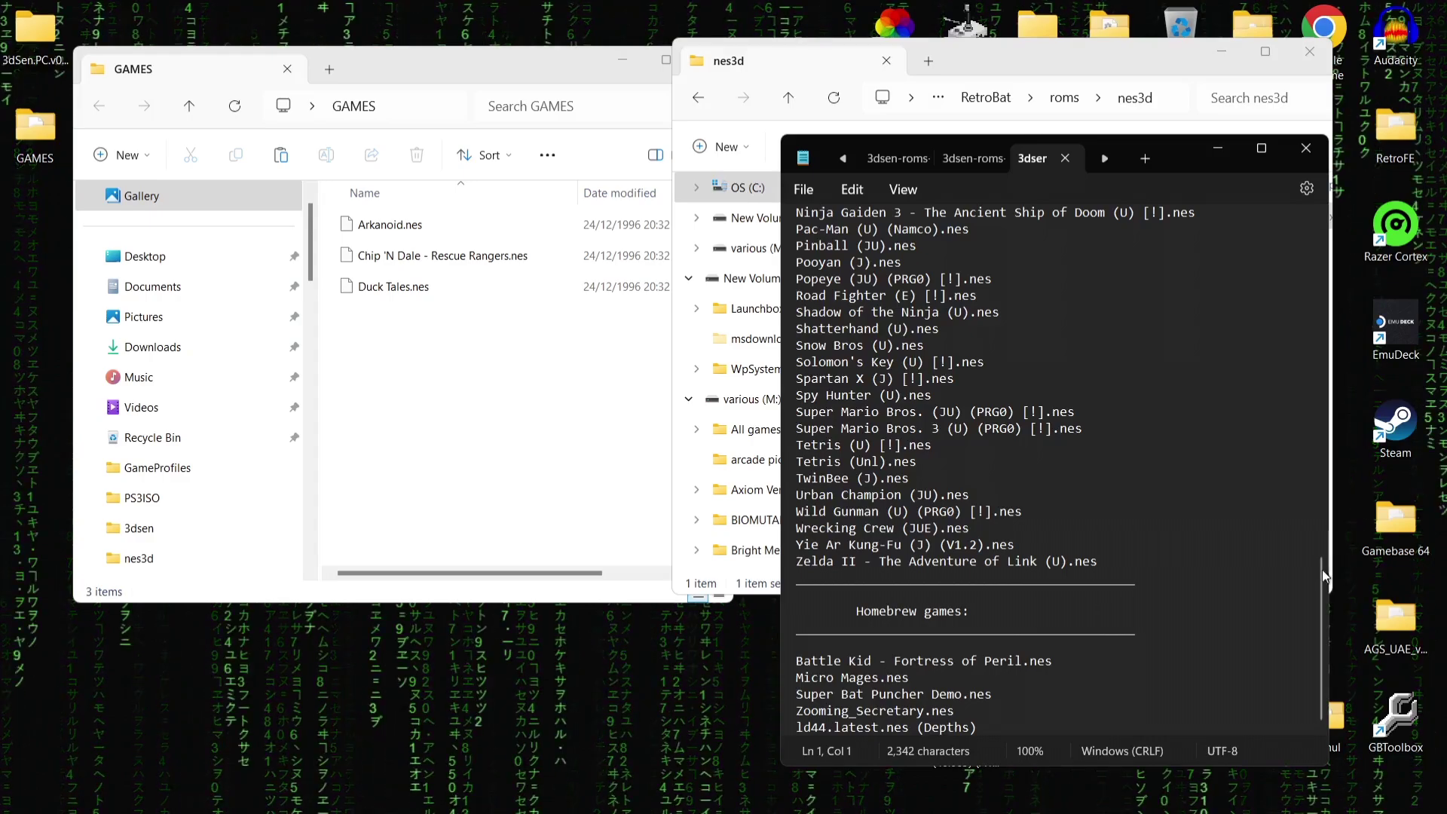
pyautogui.click(1320, 517)
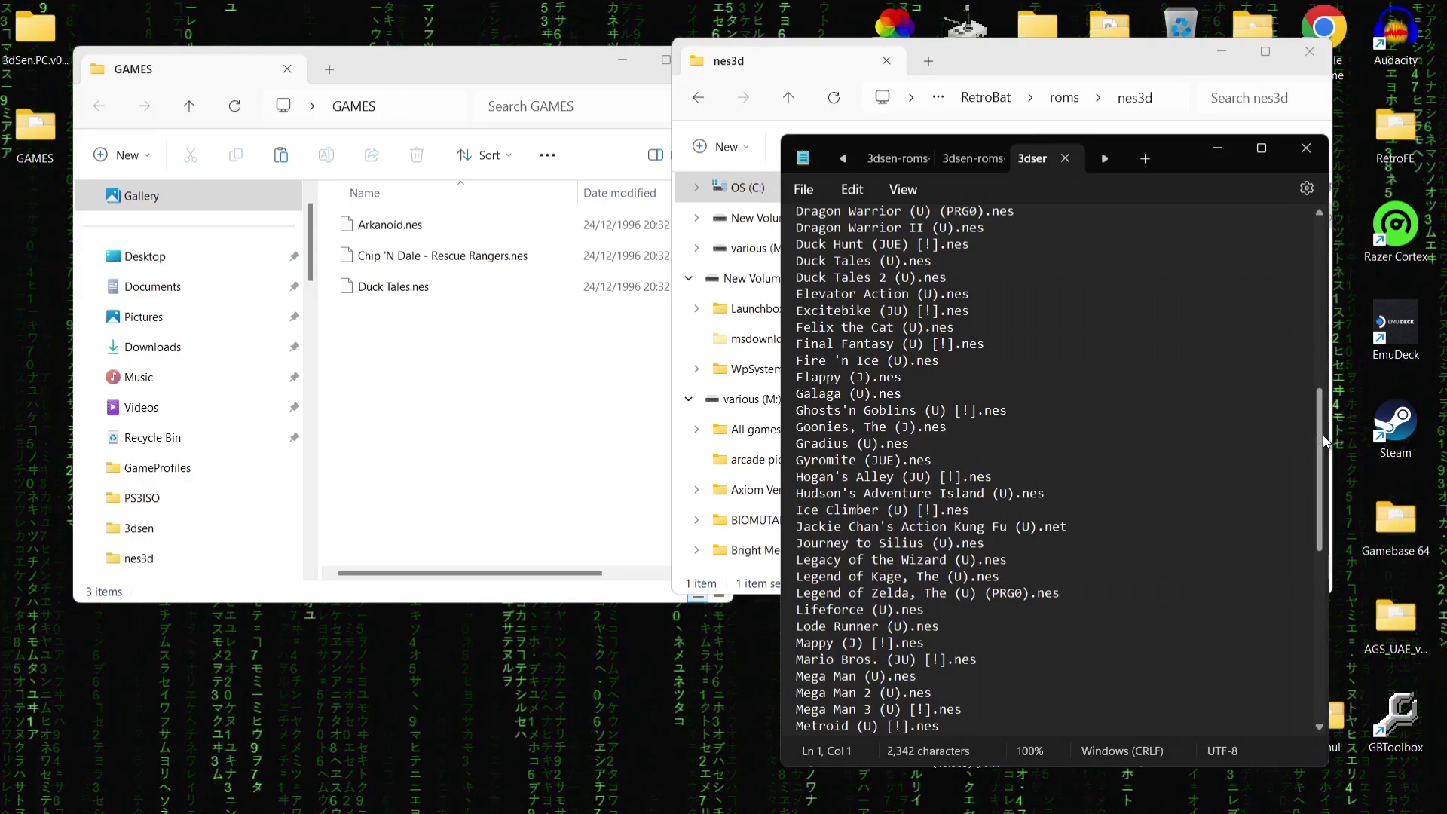
pyautogui.moveTo(1322, 435); pyautogui.dragTo(1324, 96)
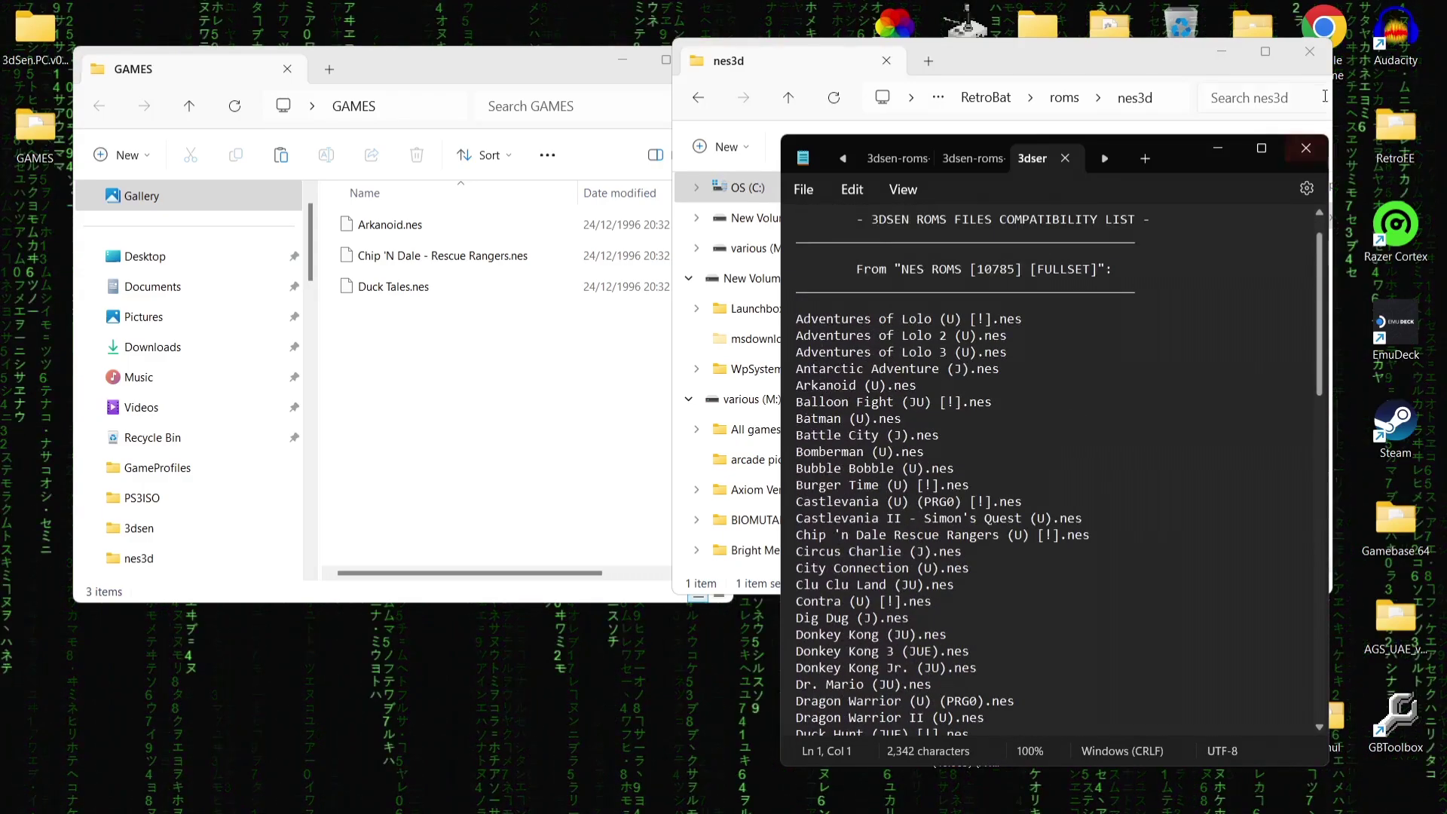
pyautogui.click(1306, 148)
pyautogui.click(1070, 357)
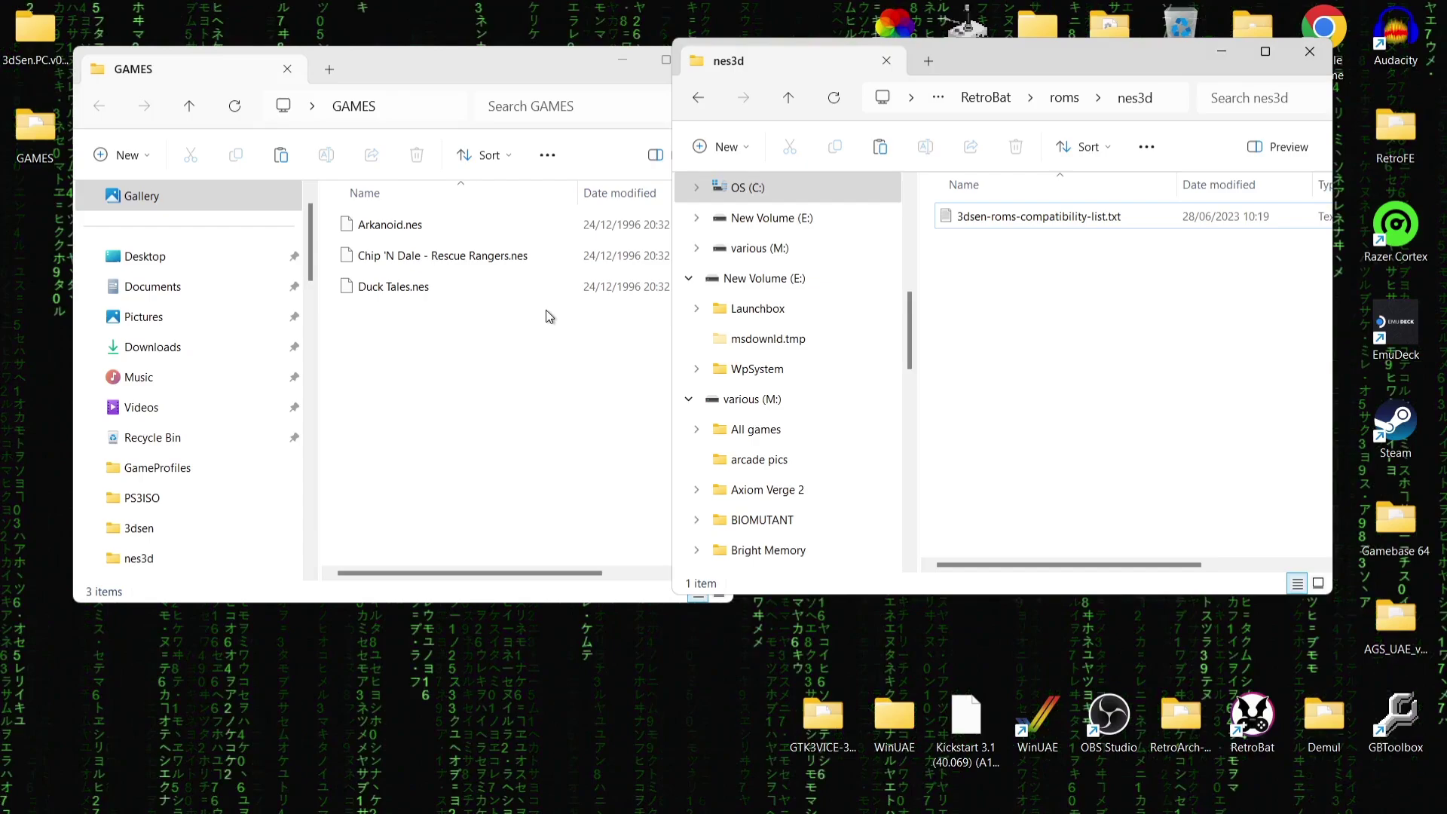
# Recheck the Adventures of Lolo entries in the compatibility list, then close it
pyautogui.doubleClick(1037, 214)
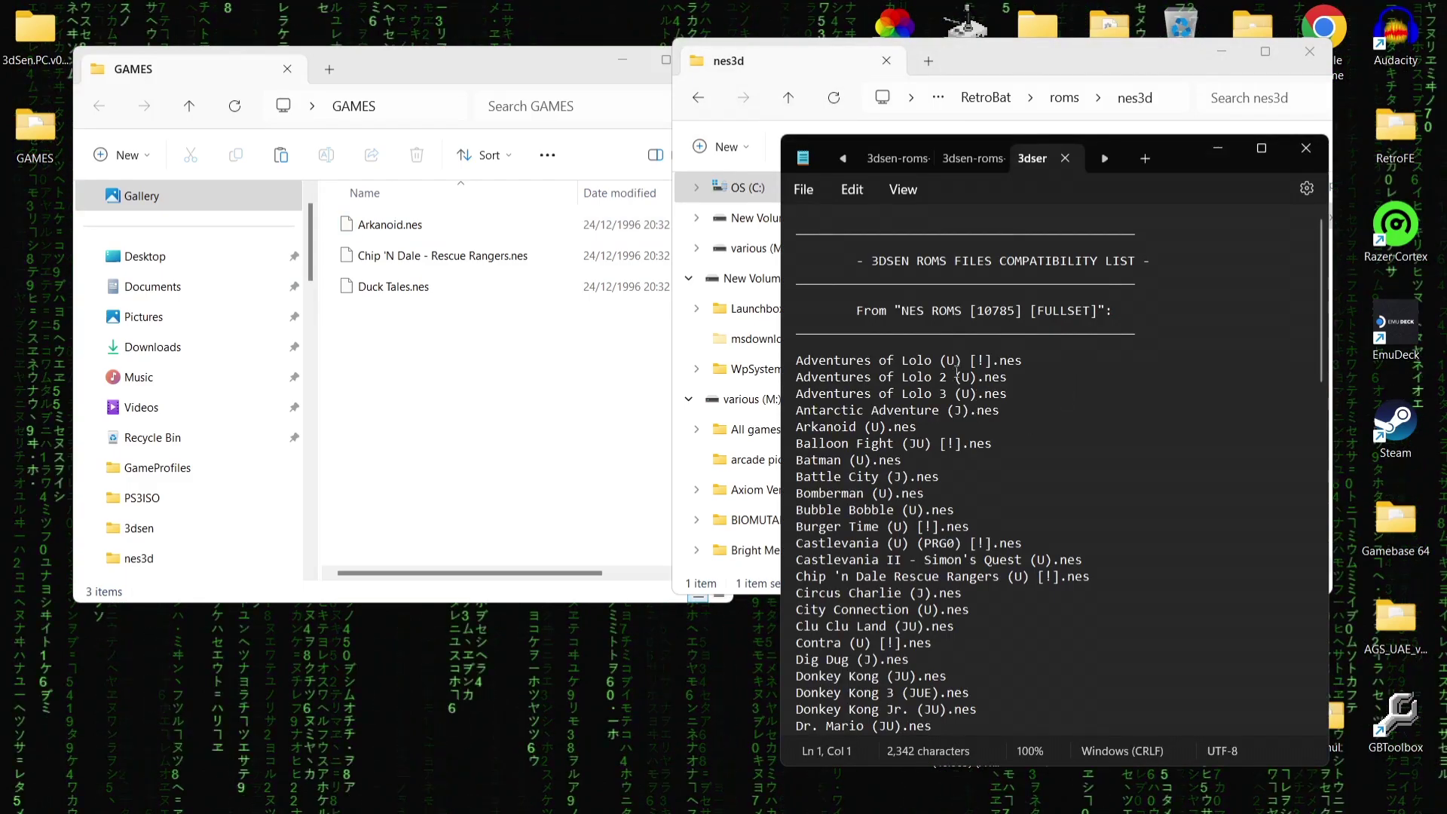
pyautogui.moveTo(873, 371); pyautogui.dragTo(986, 386)
pyautogui.click(972, 367)
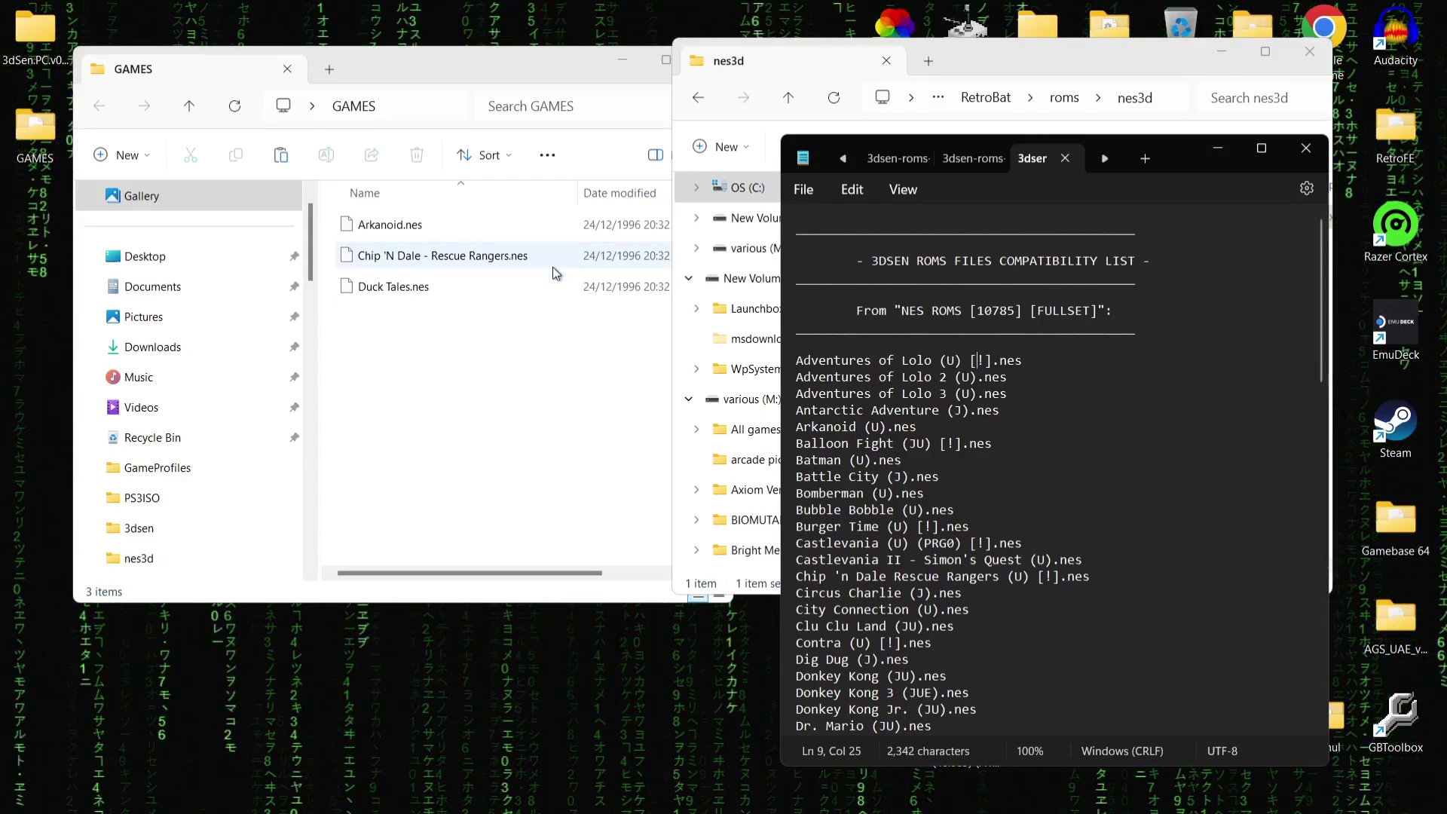
pyautogui.click(1312, 151)
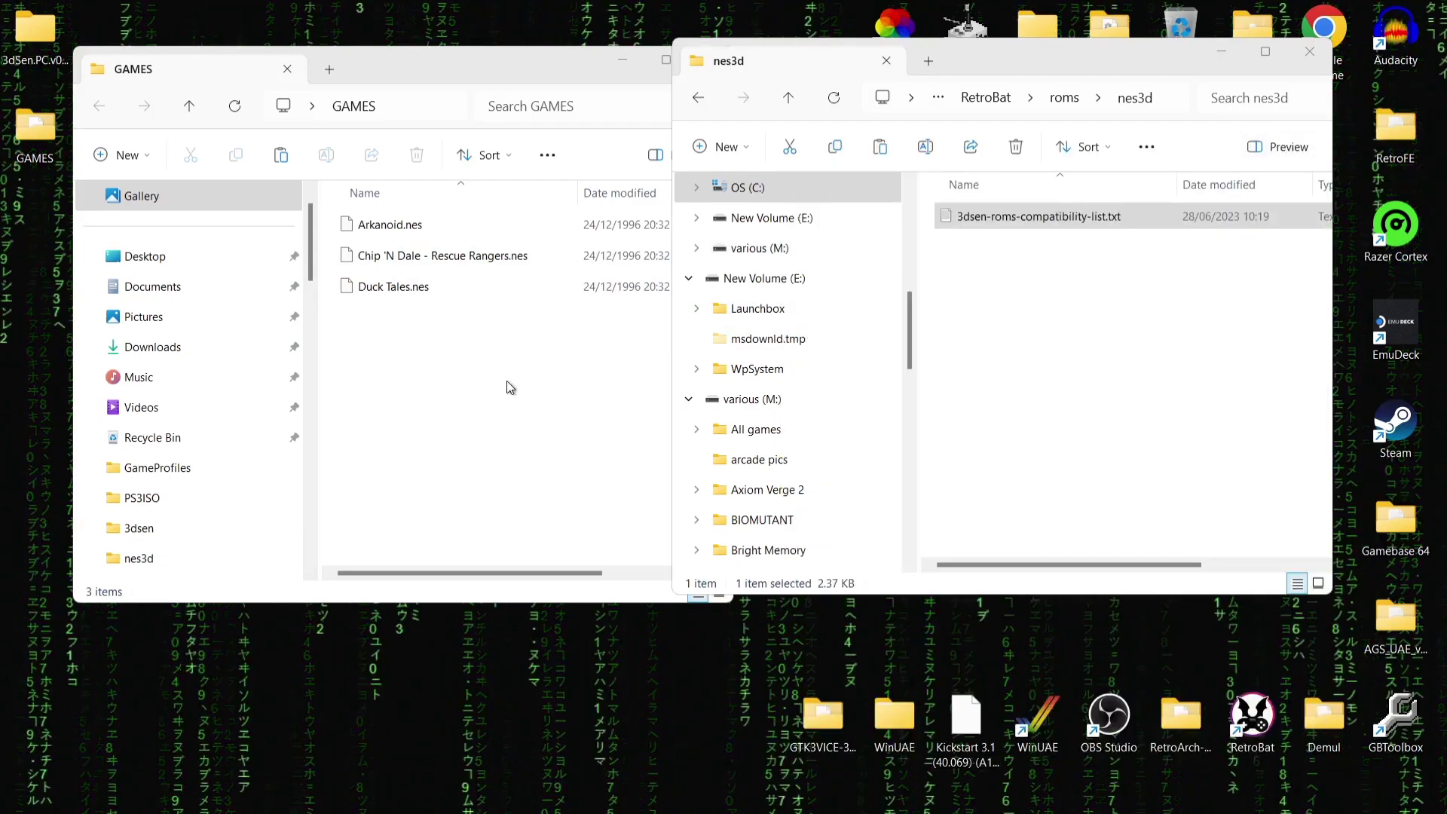
# Select the three .nes ROMs in GAMES, bringing up and dismissing their context menu
pyautogui.moveTo(506, 382); pyautogui.dragTo(364, 195)
pyautogui.rightClick(368, 220)
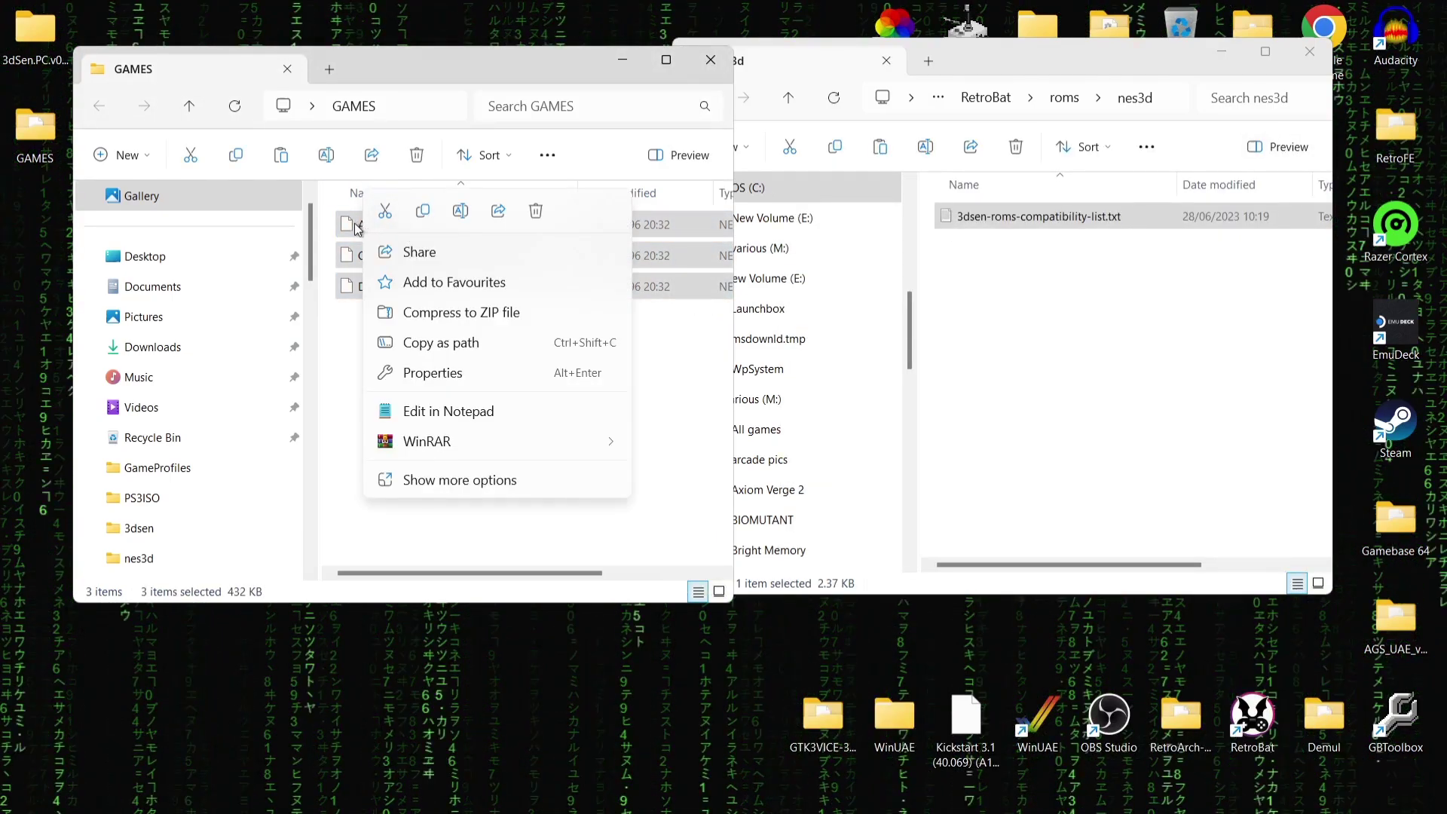
pyautogui.press('Escape')
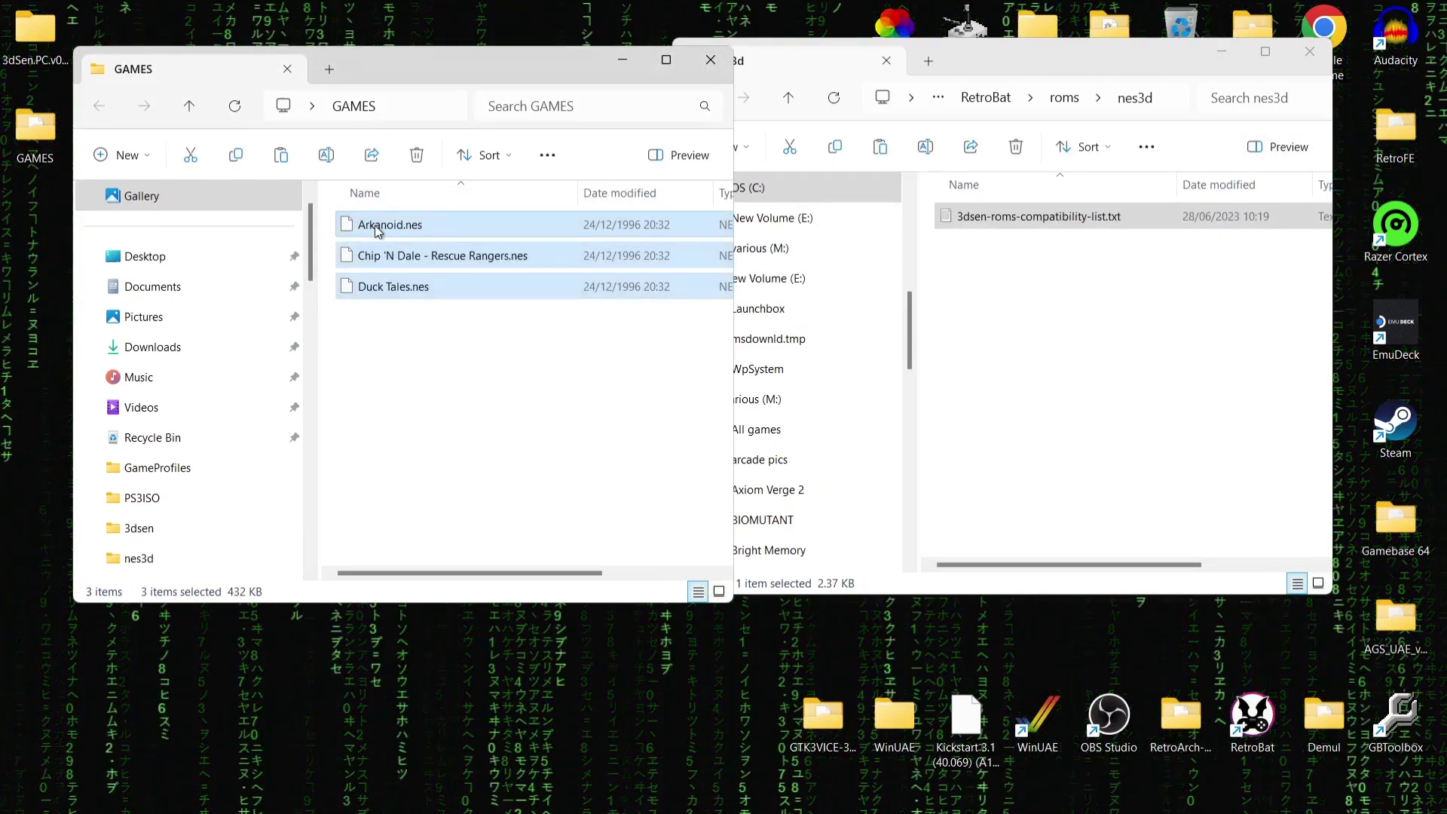